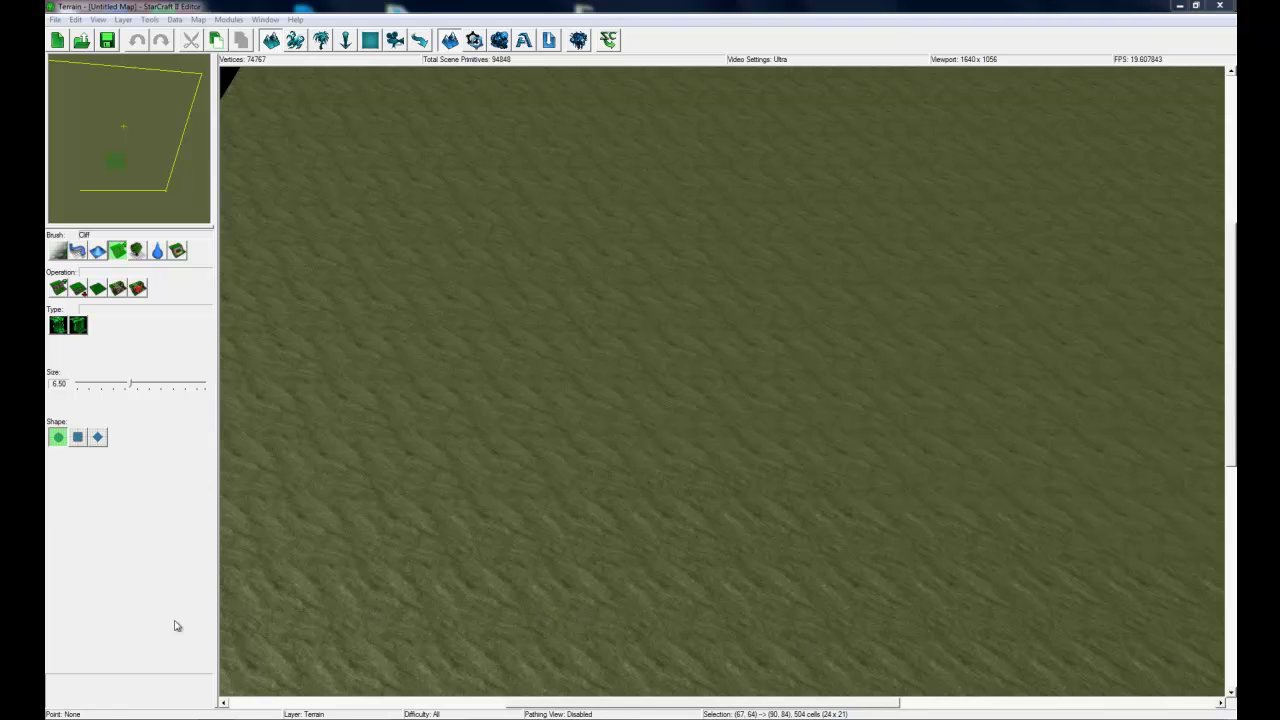
Step: Expand the StarCraft II folder under All Programs to reveal the Map Editor shortcut
click(80, 716)
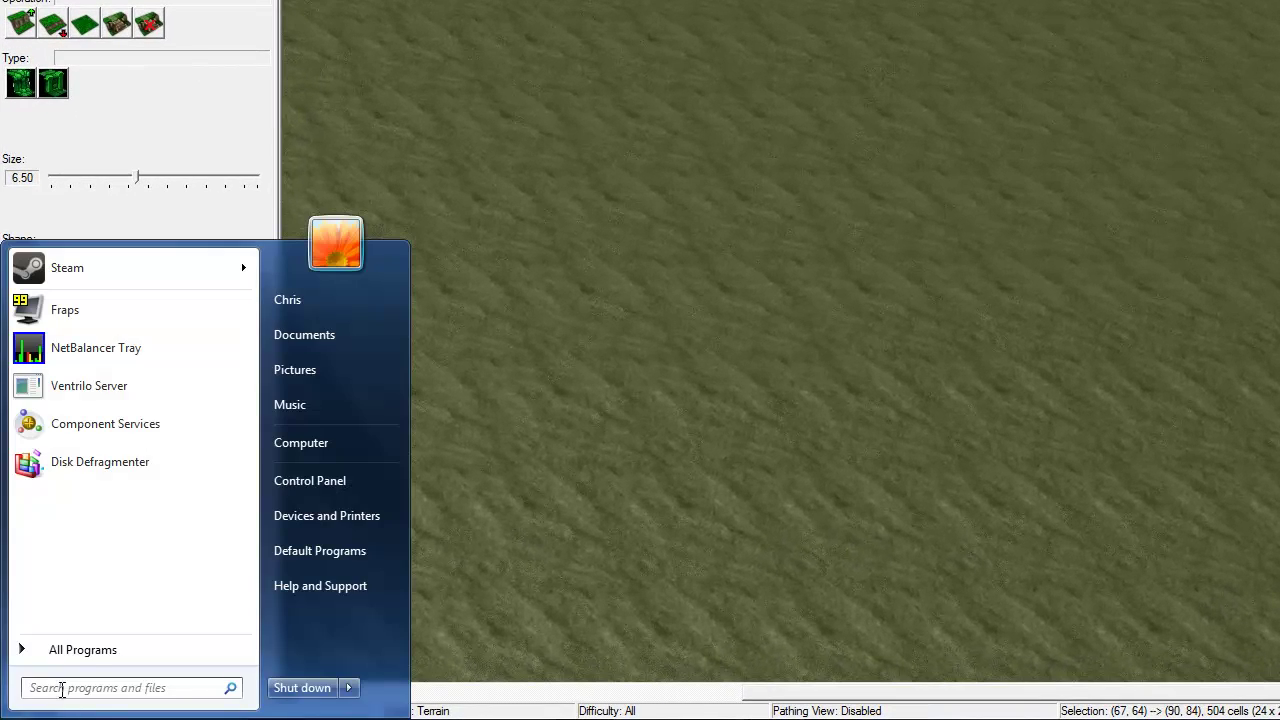
click(85, 650)
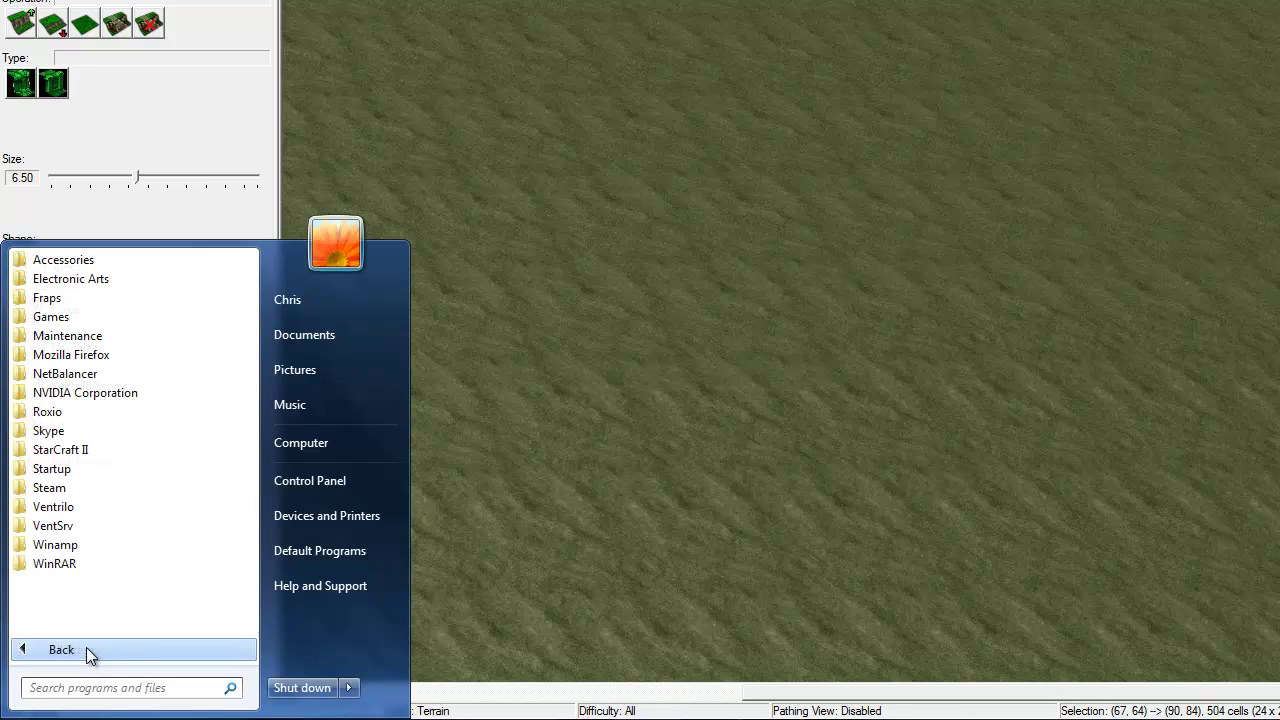
click(108, 450)
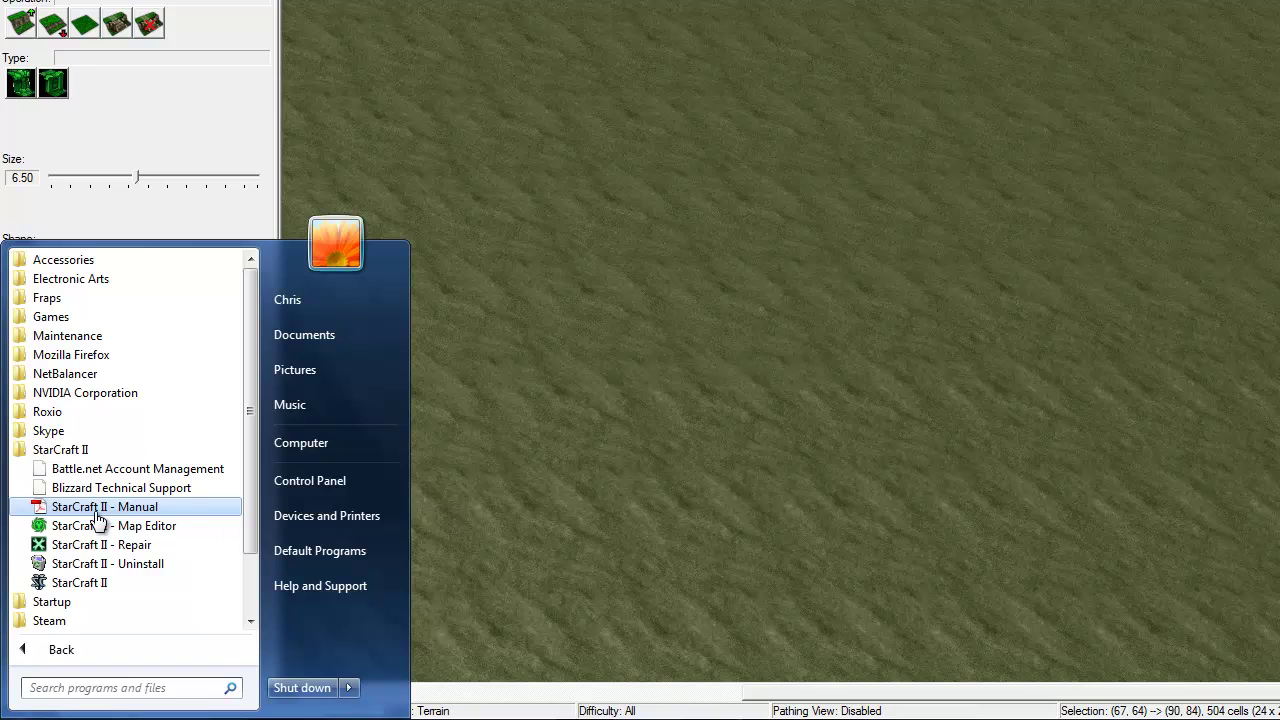
Step: Dismiss the Start menu and zoom the camera in and out over the flat grass map
click(188, 230)
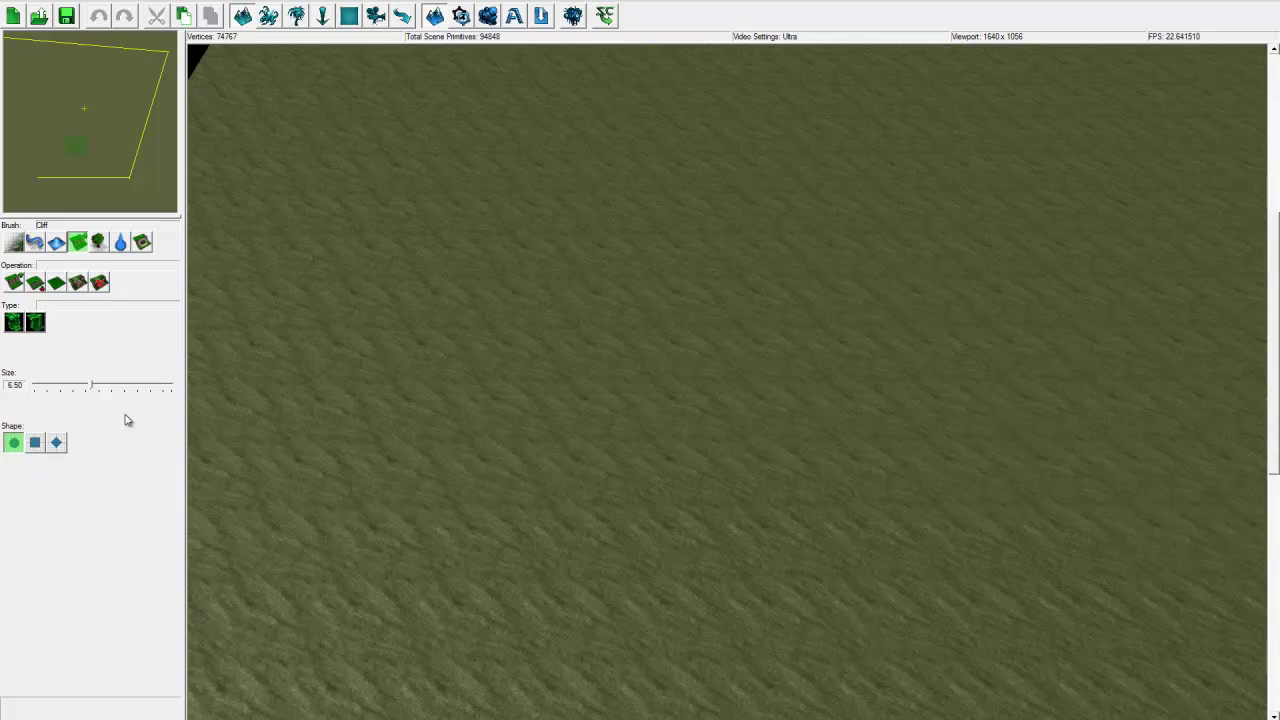
scroll(533, 461, up, 3)
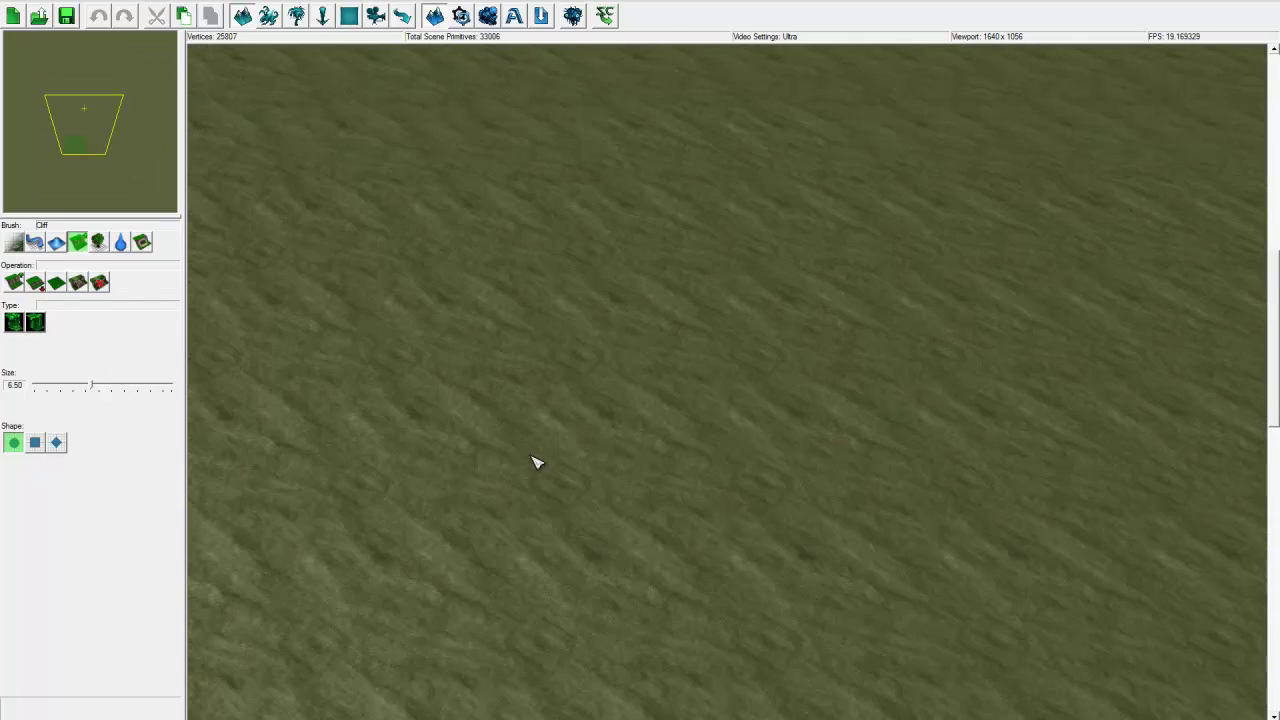
scroll(536, 456, up, 3)
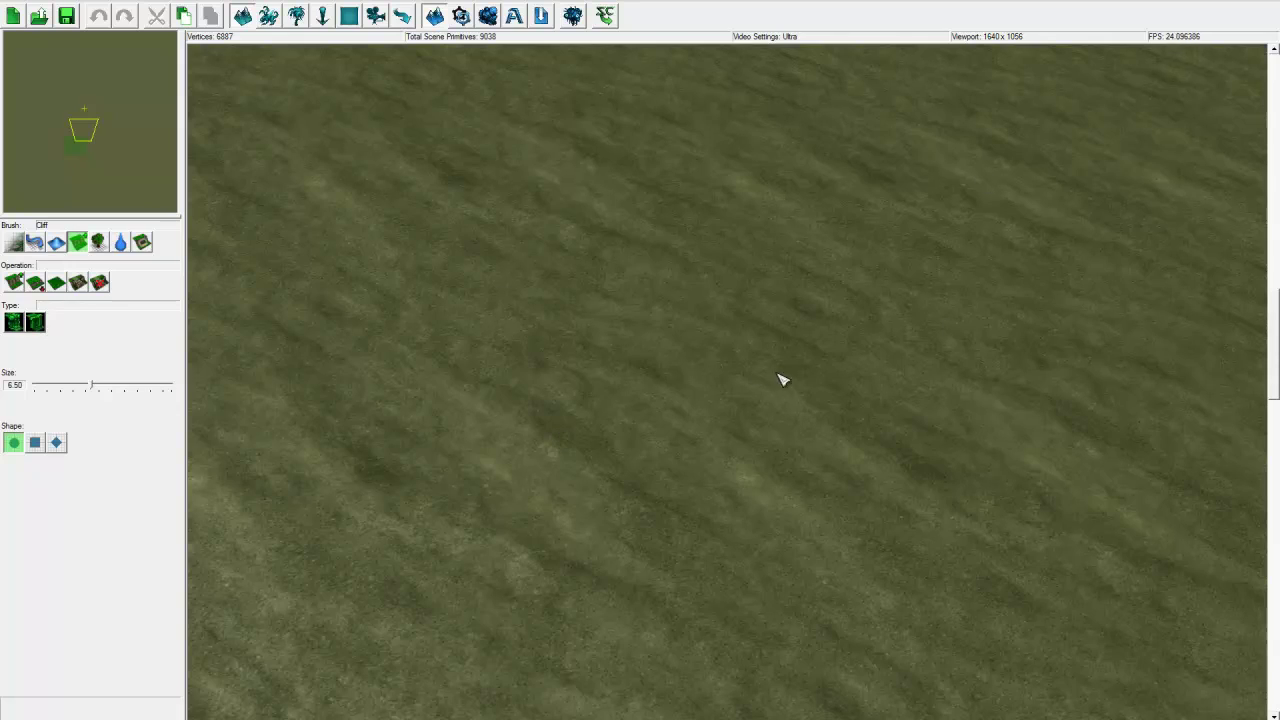
scroll(708, 404, down, 1)
scroll(708, 404, down, 5)
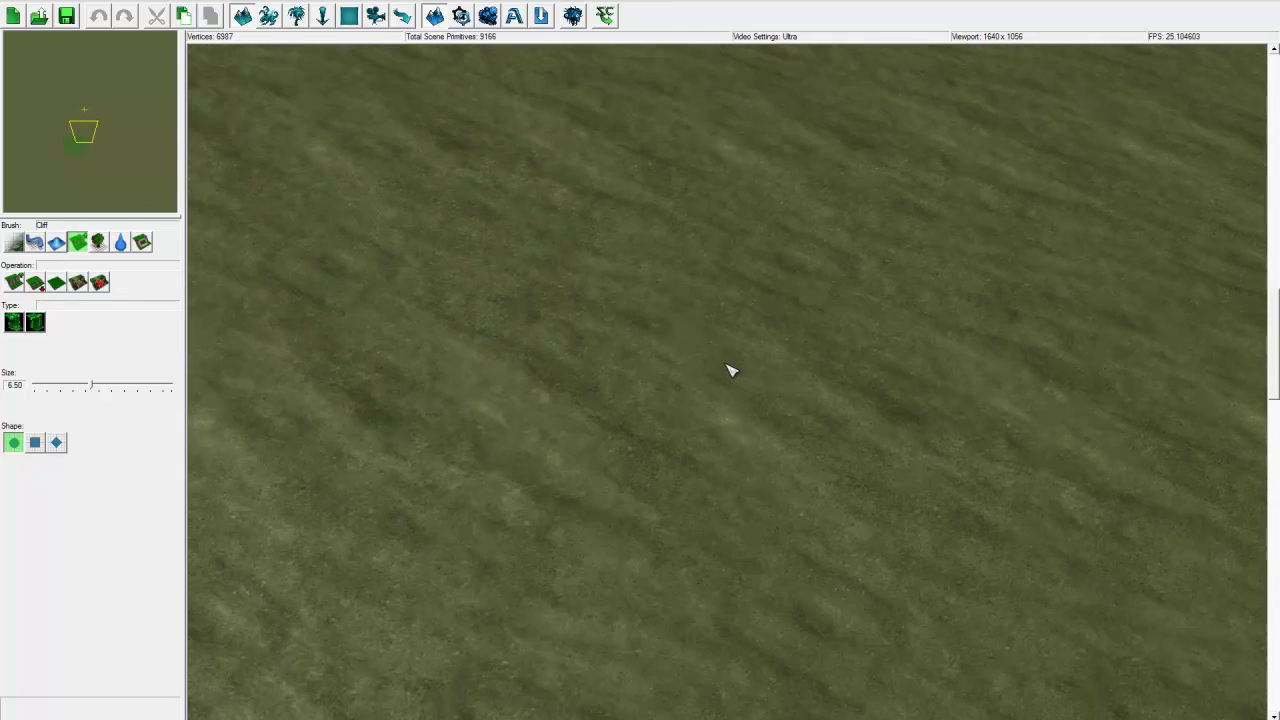
scroll(726, 375, up, 4)
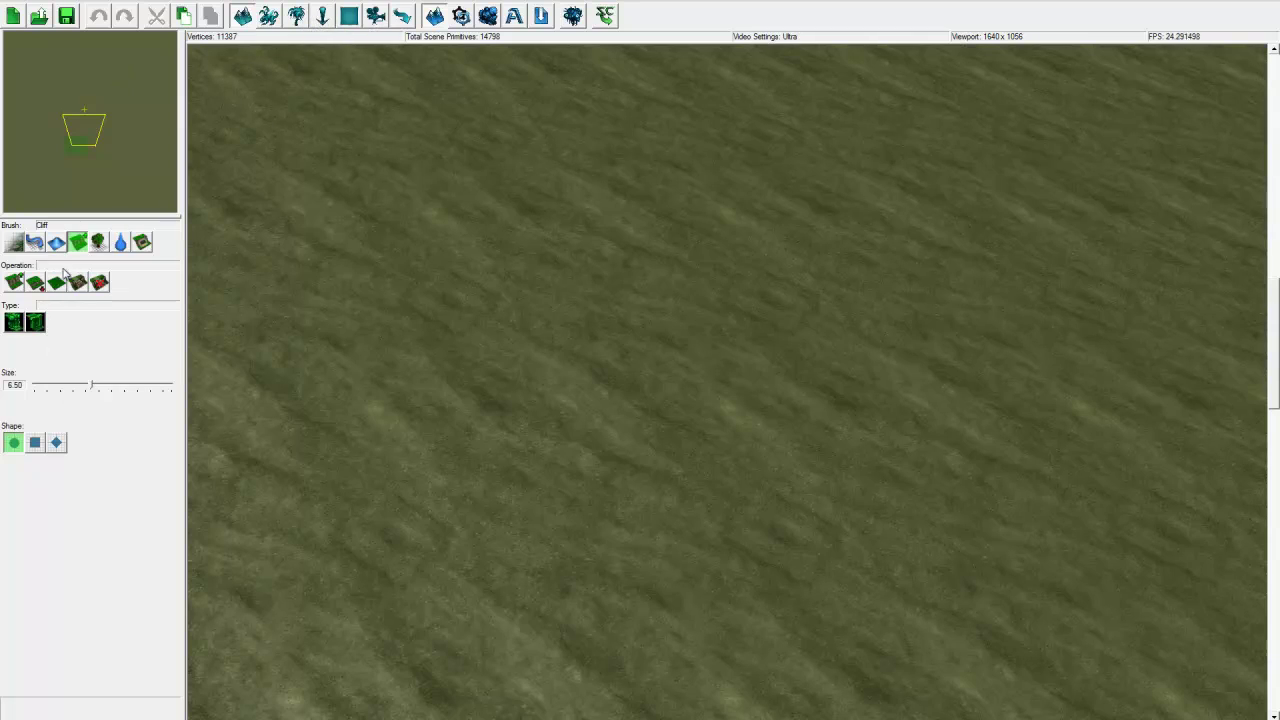
Step: Browse the Units palette list, starting from the construction billboard
click(268, 18)
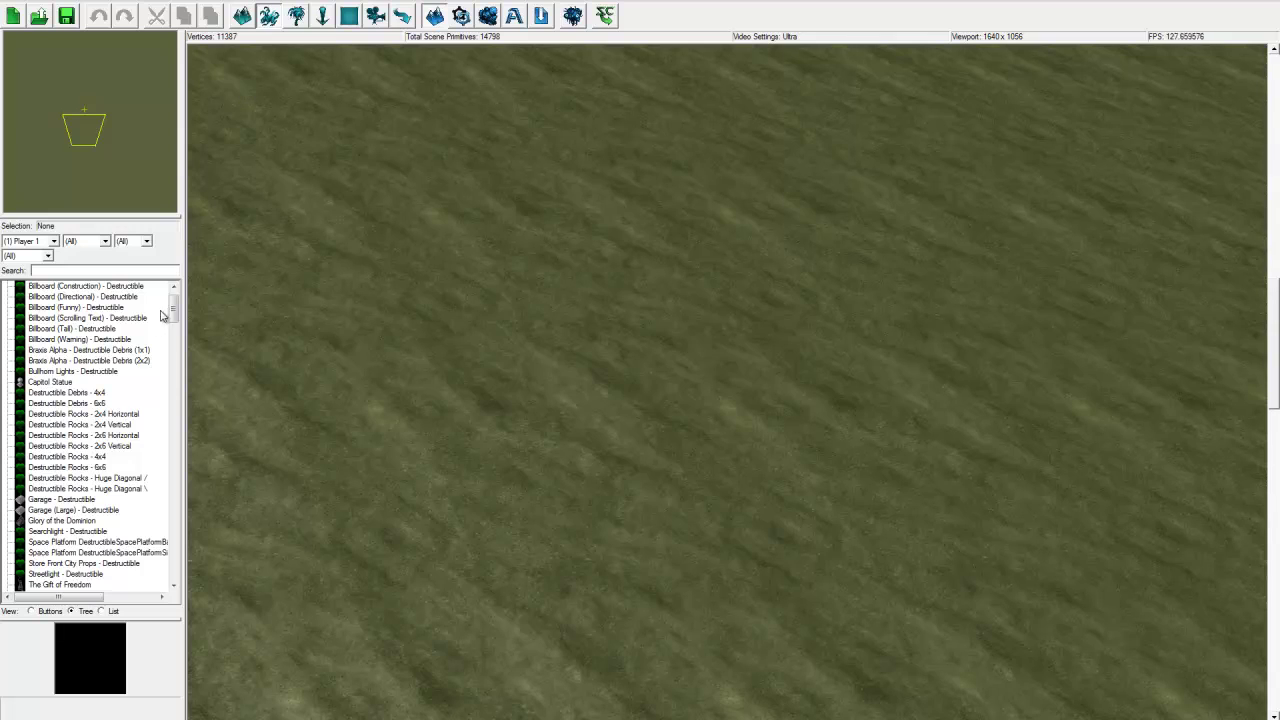
click(174, 316)
drag(174, 316, 171, 463)
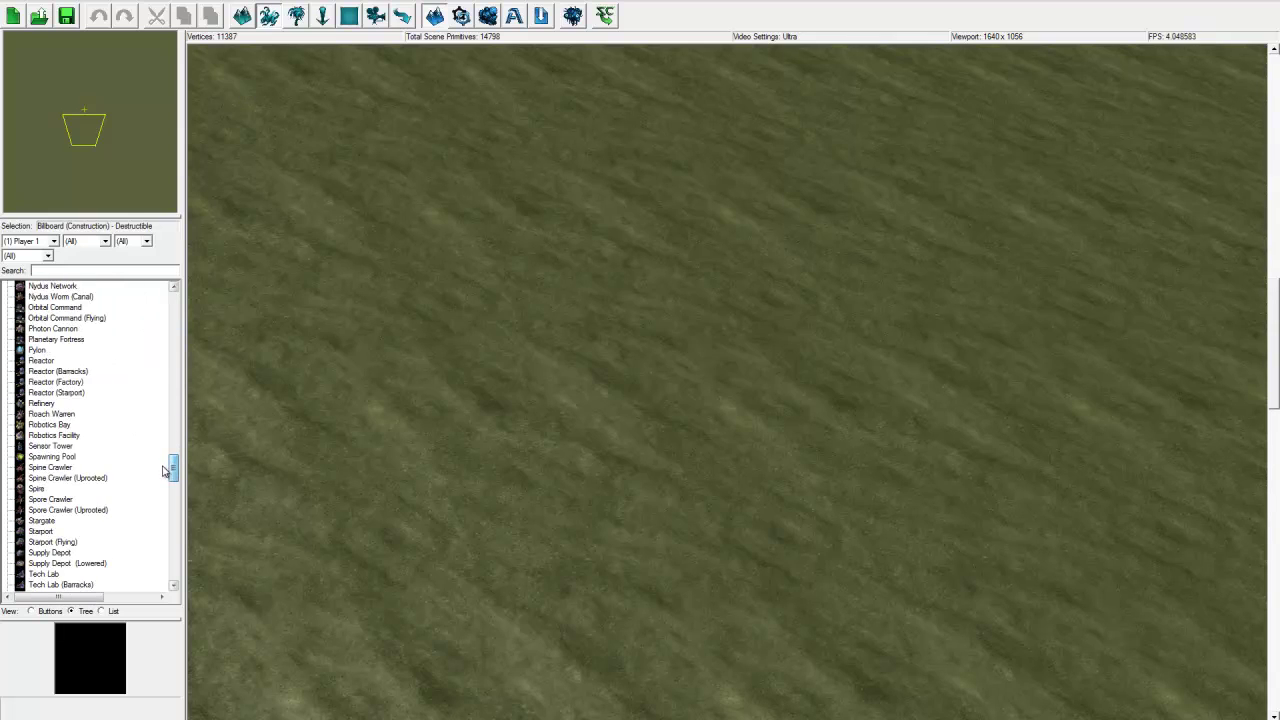
Step: Switch the terrain tool from cliffs to the Texture brush with Bel'Shir Dirt Light
click(242, 16)
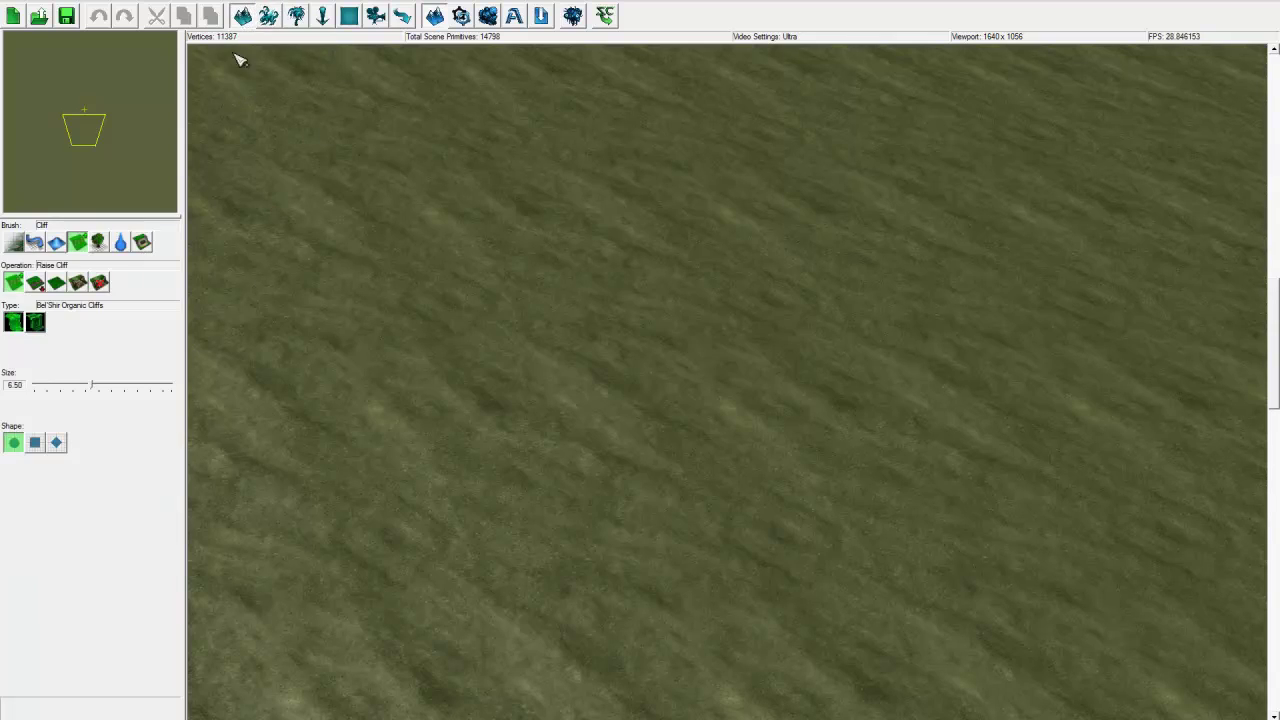
click(58, 243)
click(15, 243)
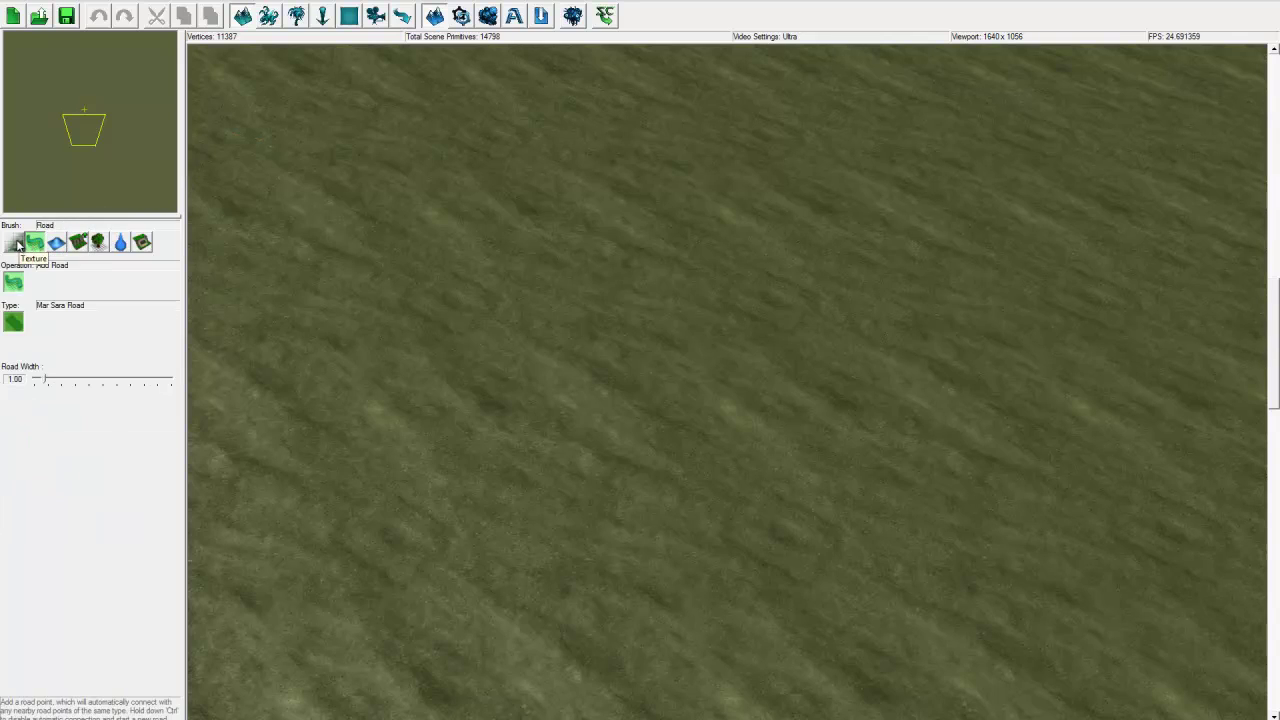
click(15, 243)
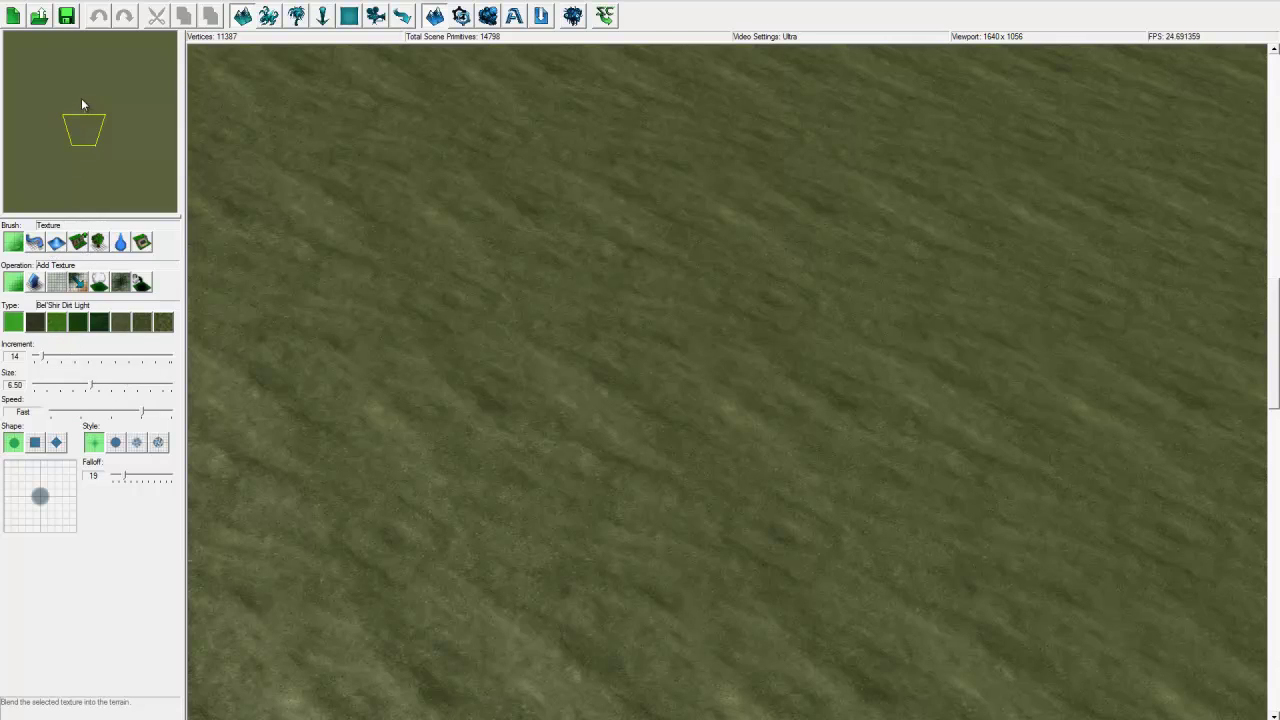
Step: Pan the view up and left across the map using the minimap
mouse_move(98, 115)
mouse_down()
mouse_move(69, 99)
mouse_move(126, 129)
mouse_move(129, 100)
mouse_move(77, 95)
mouse_move(80, 126)
mouse_move(106, 106)
mouse_up()
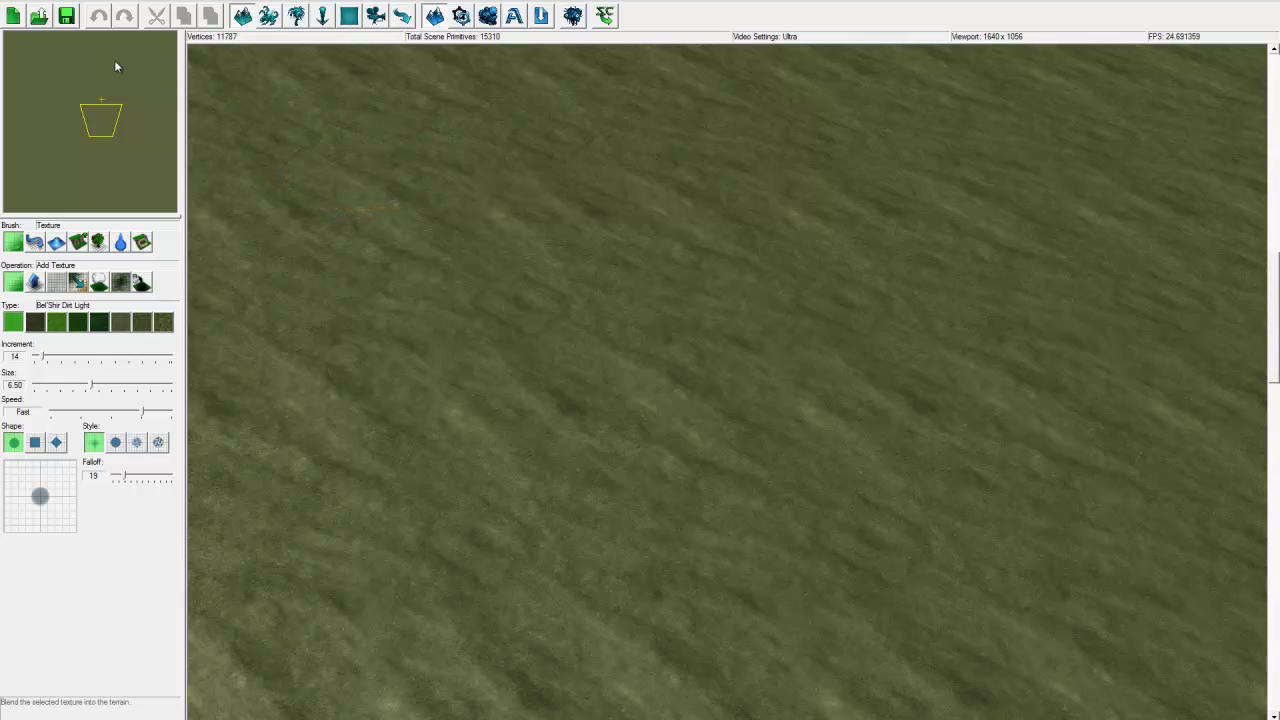
Step: Step through the View, Layer and Terrain menus and return to File
click(13, 2)
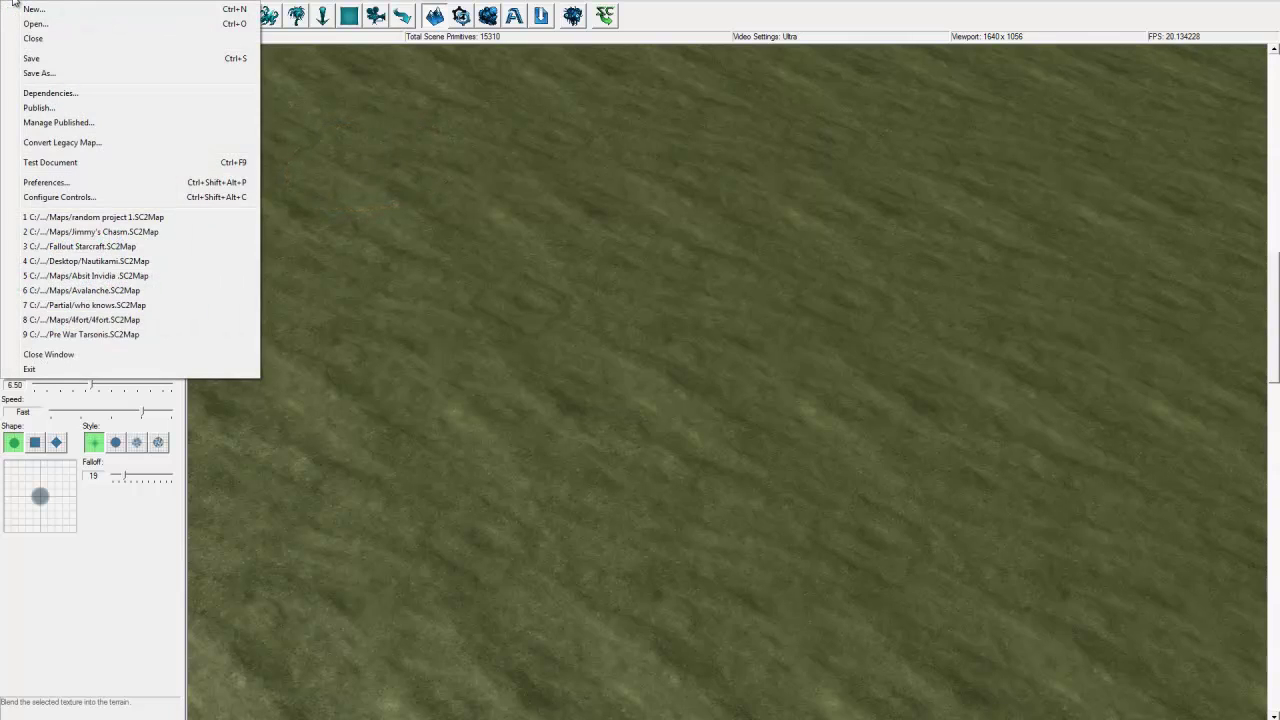
key(Right)
key(Right)
key(Right)
key(Right)
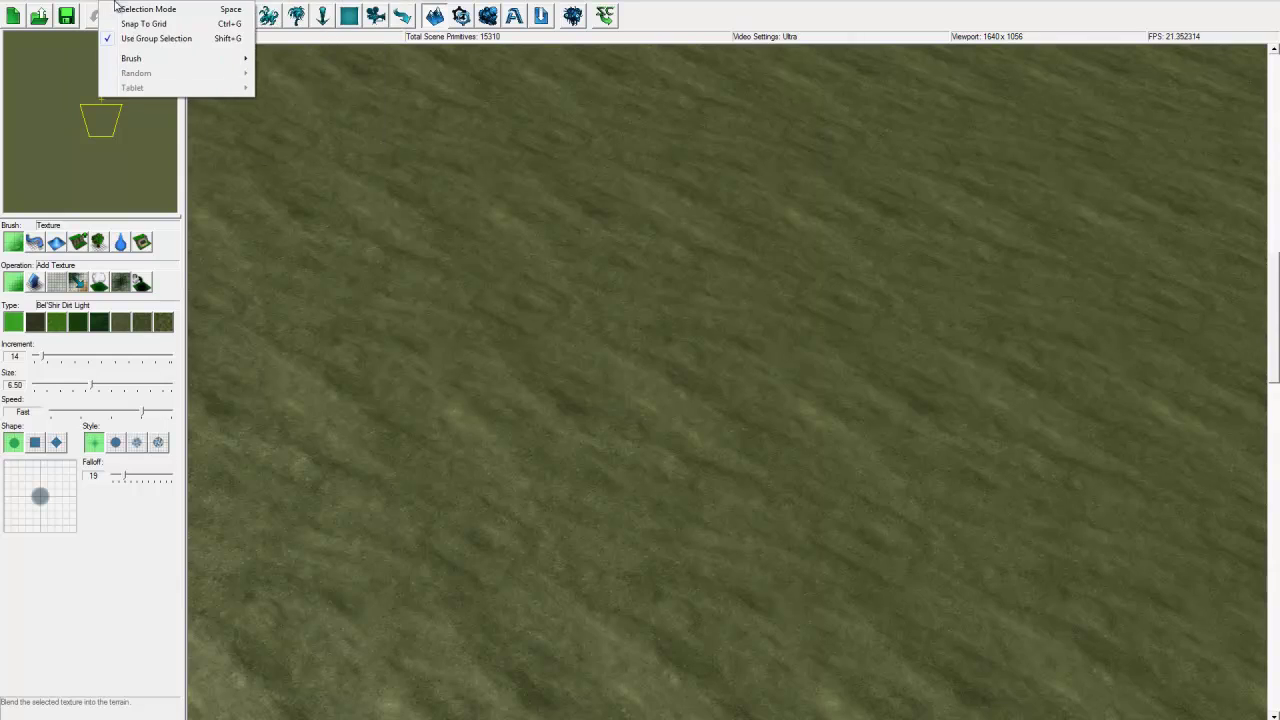
mouse_move(15, 4)
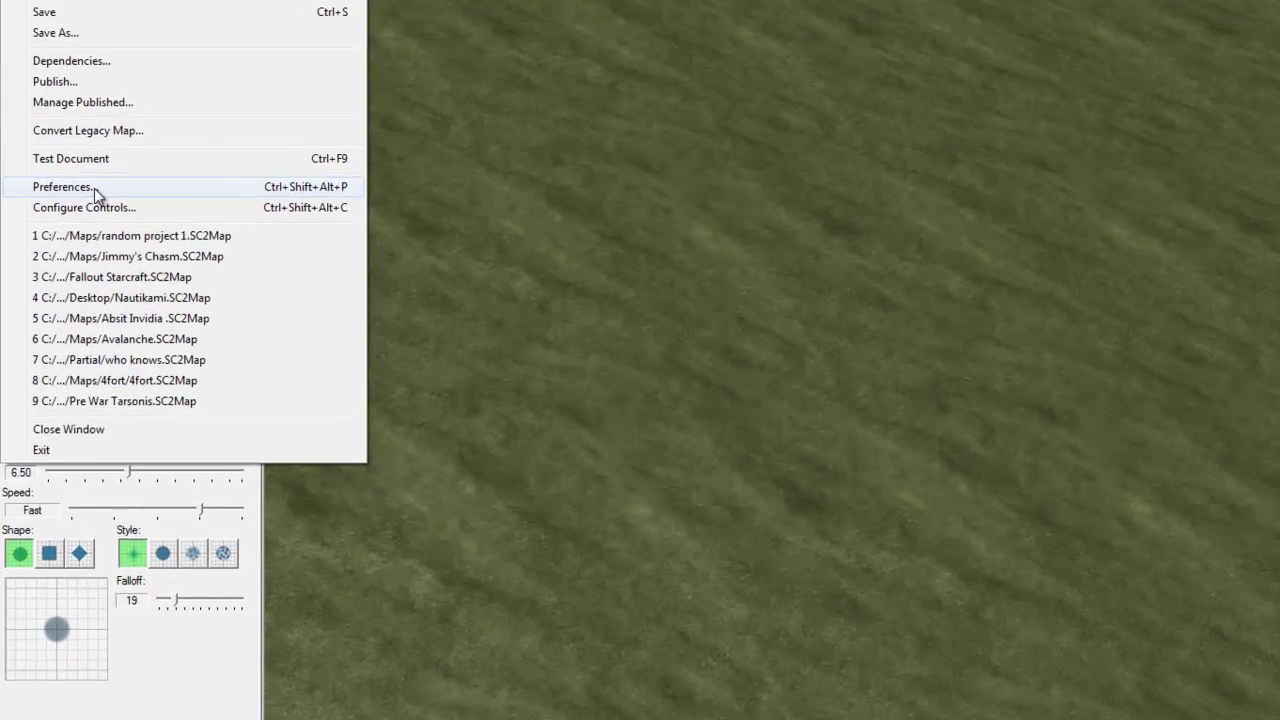
Step: Open Preferences and view the Video and Test Document pages
click(66, 185)
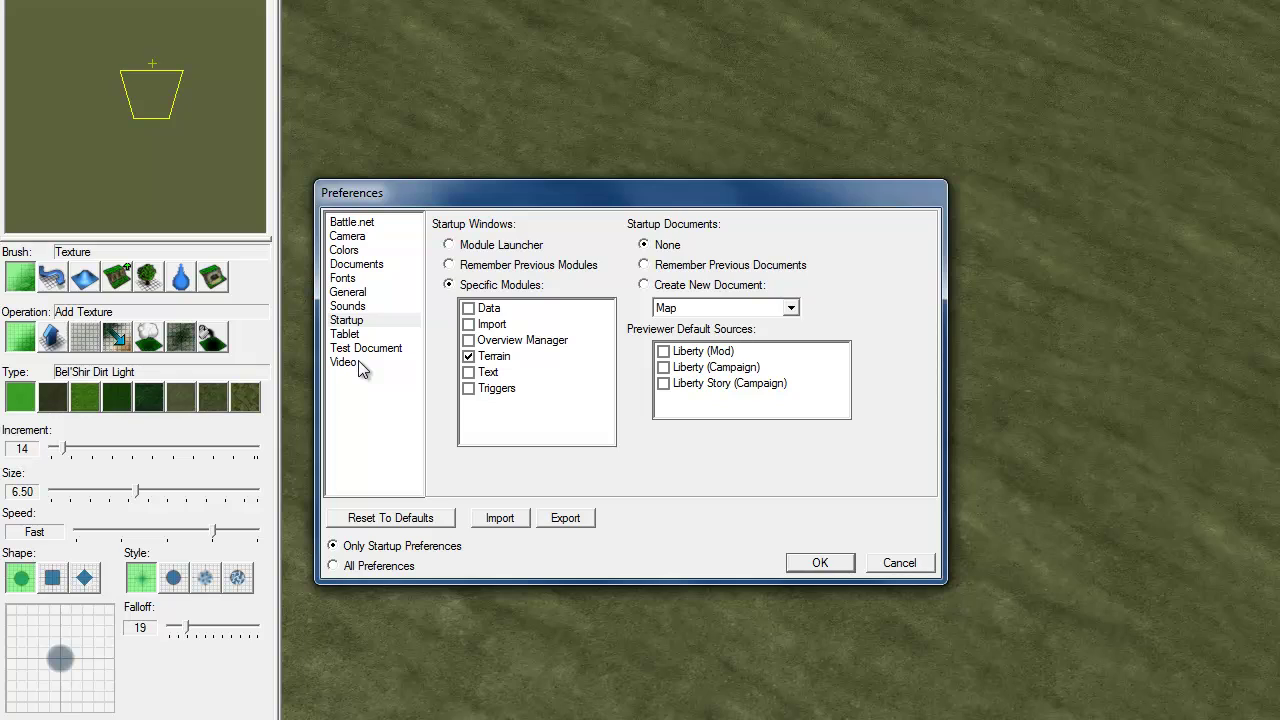
click(361, 364)
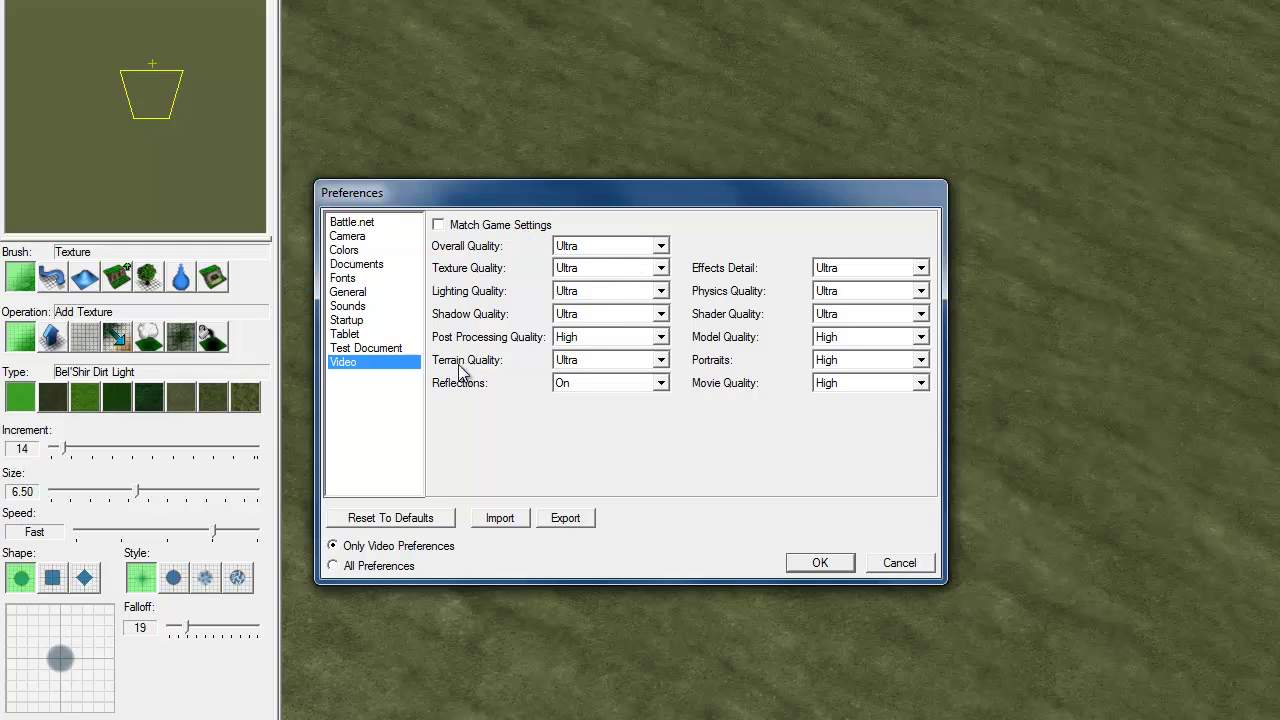
click(390, 350)
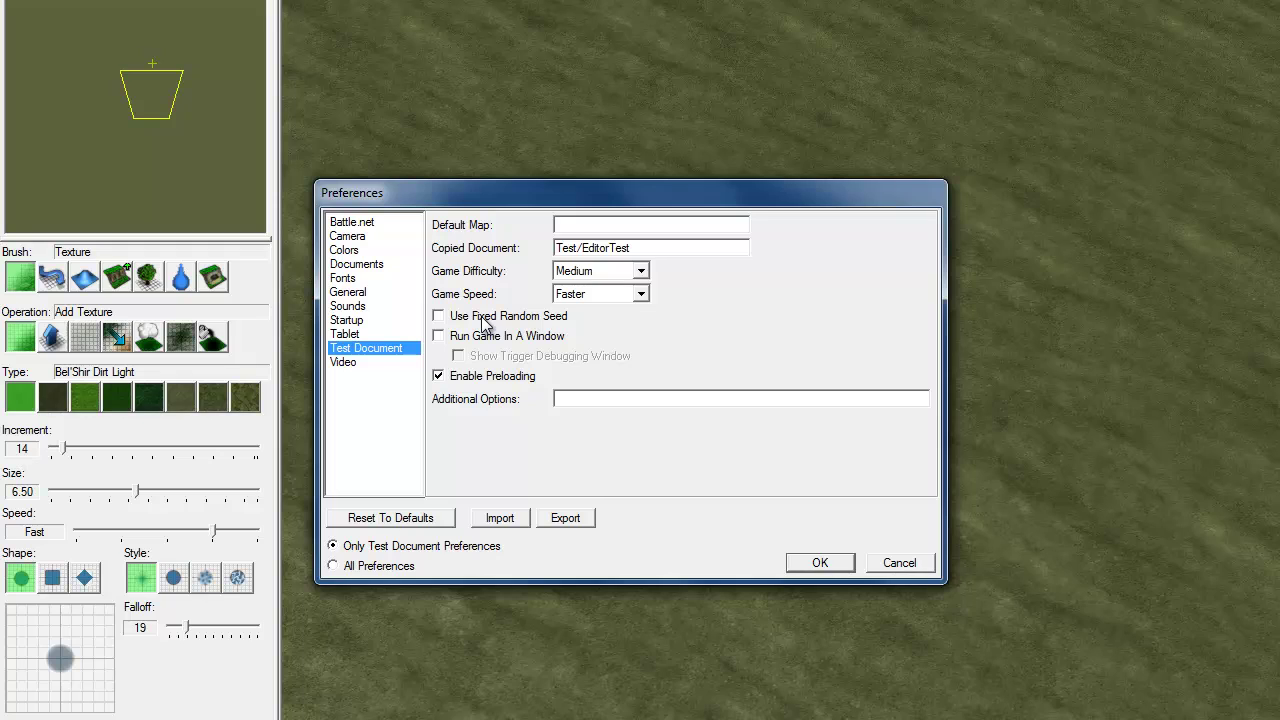
Step: Set test game speed to Faster, keep Medium difficulty, then view the Tablet page
click(608, 296)
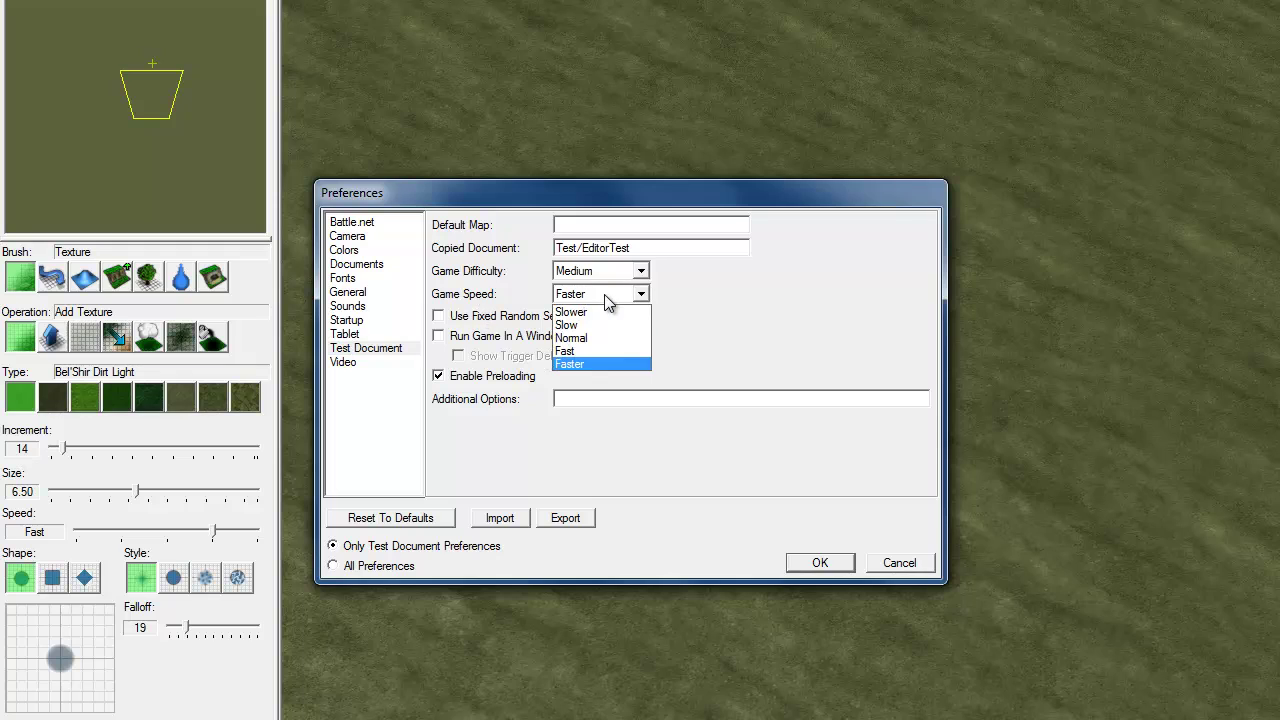
click(597, 363)
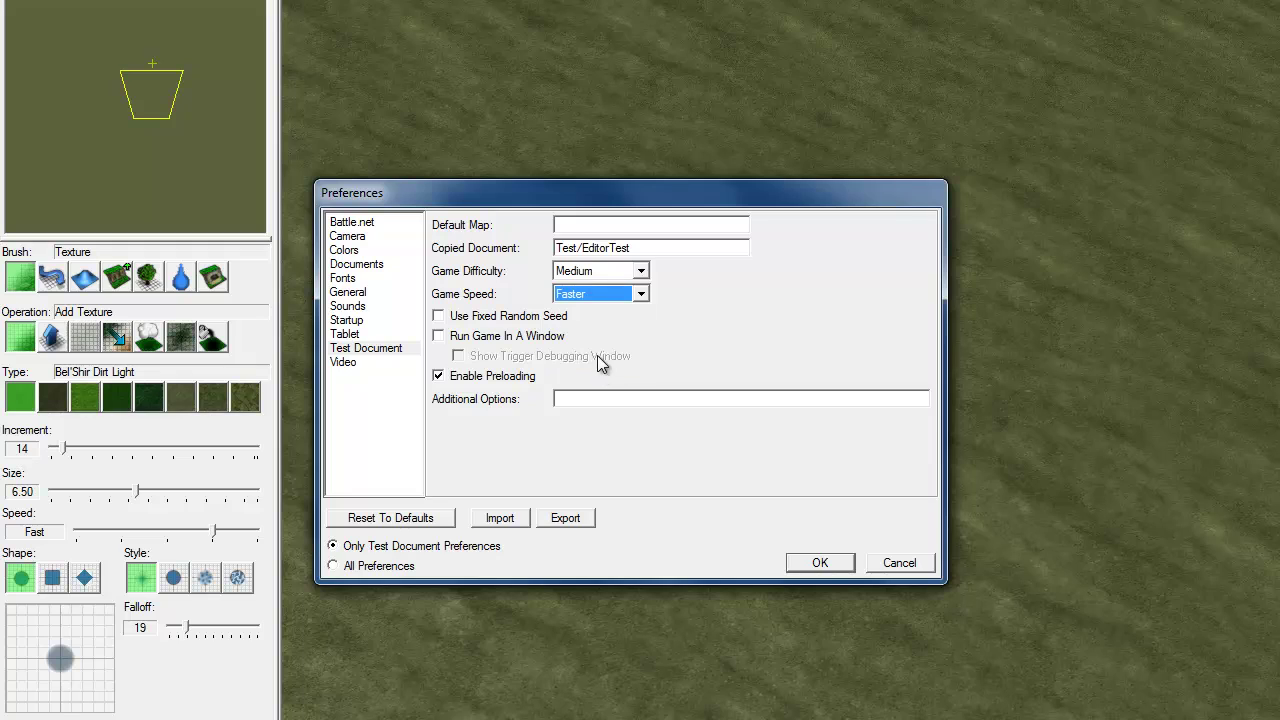
click(589, 280)
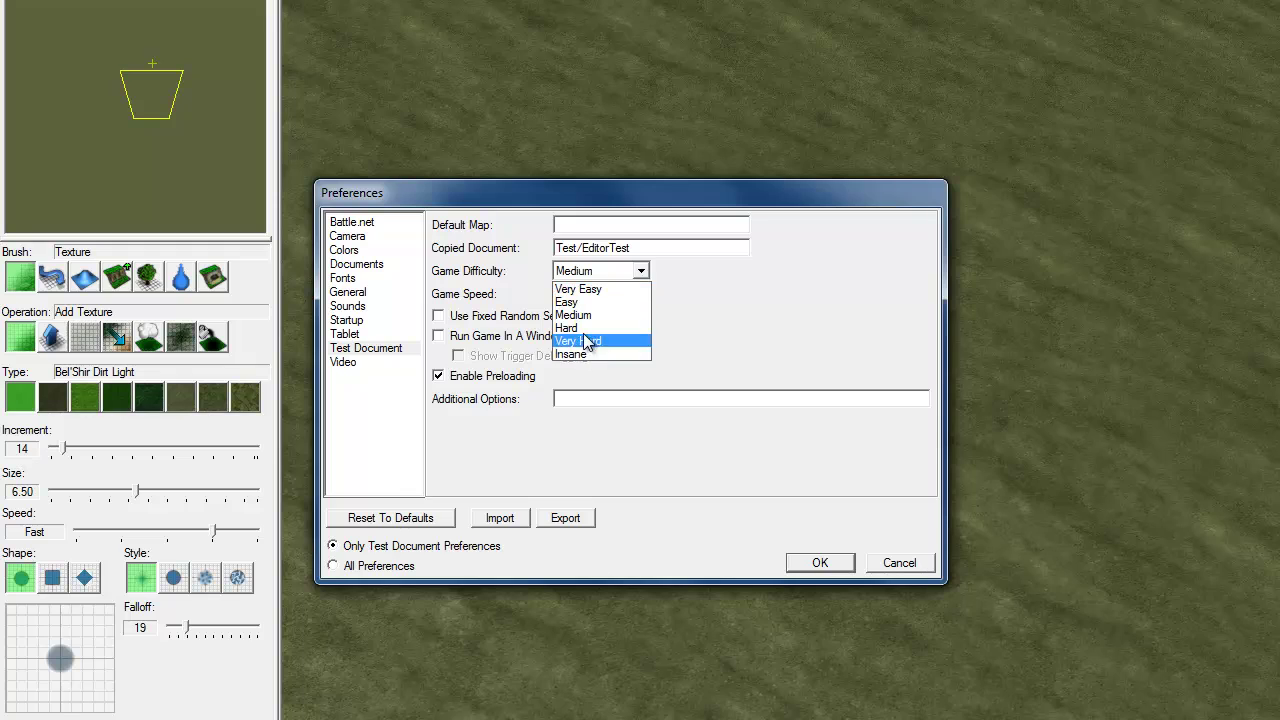
click(484, 283)
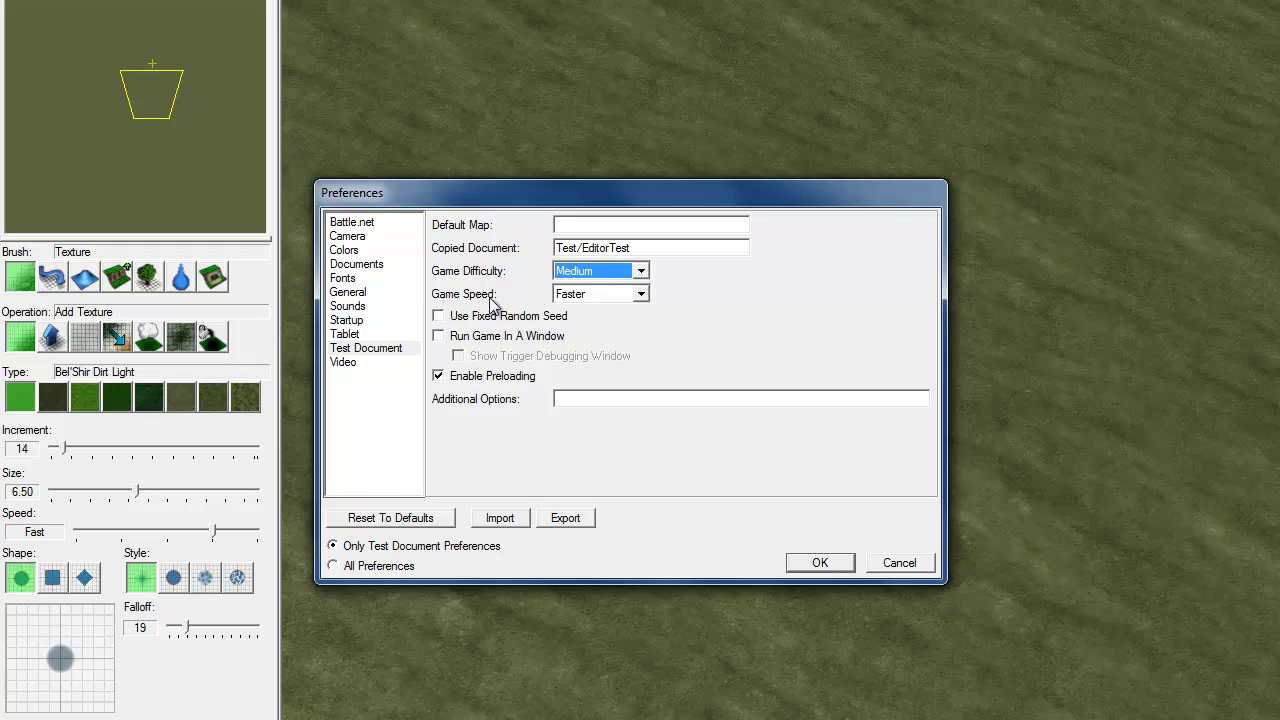
click(378, 336)
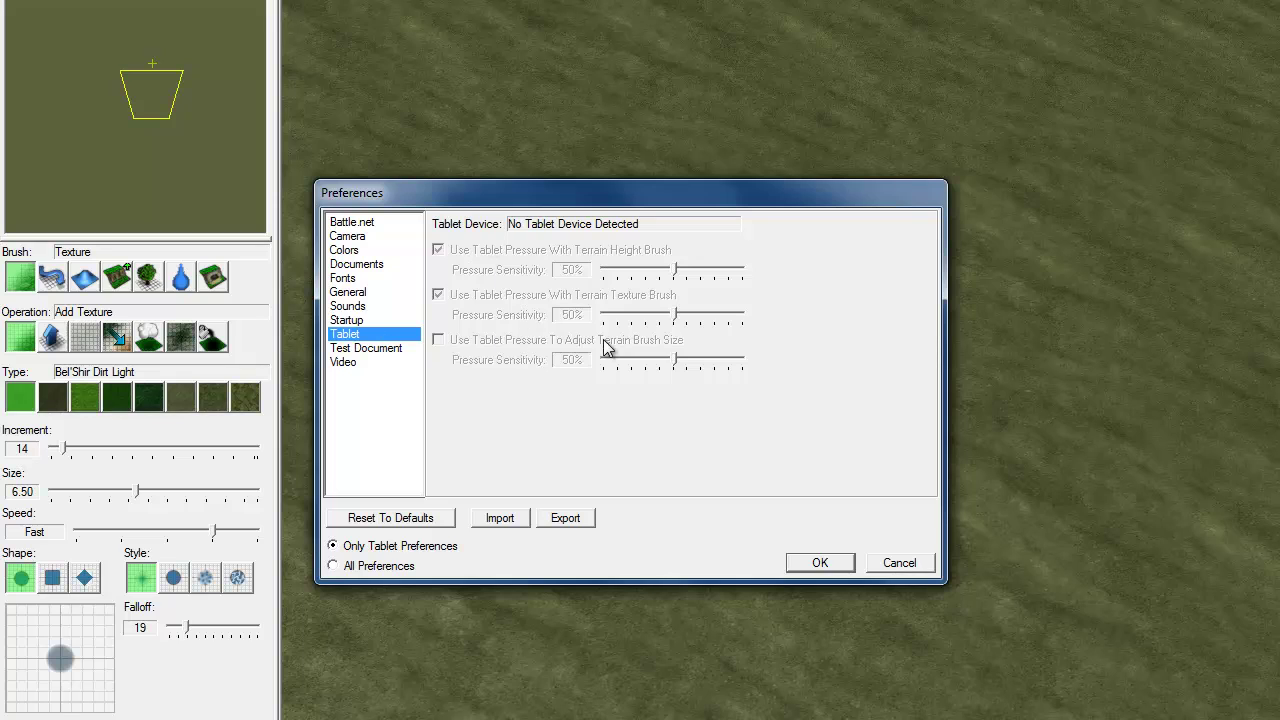
Step: Browse the Sounds and Startup preference pages, ending on General
click(362, 310)
click(362, 322)
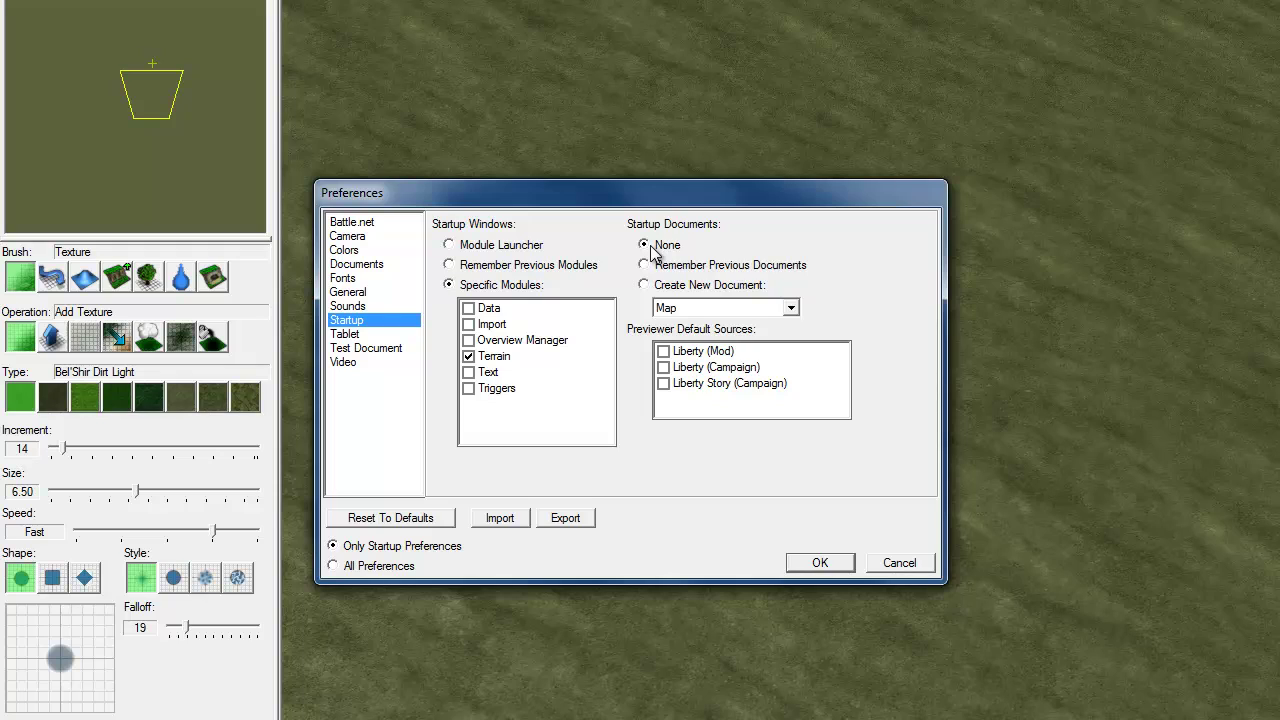
click(345, 306)
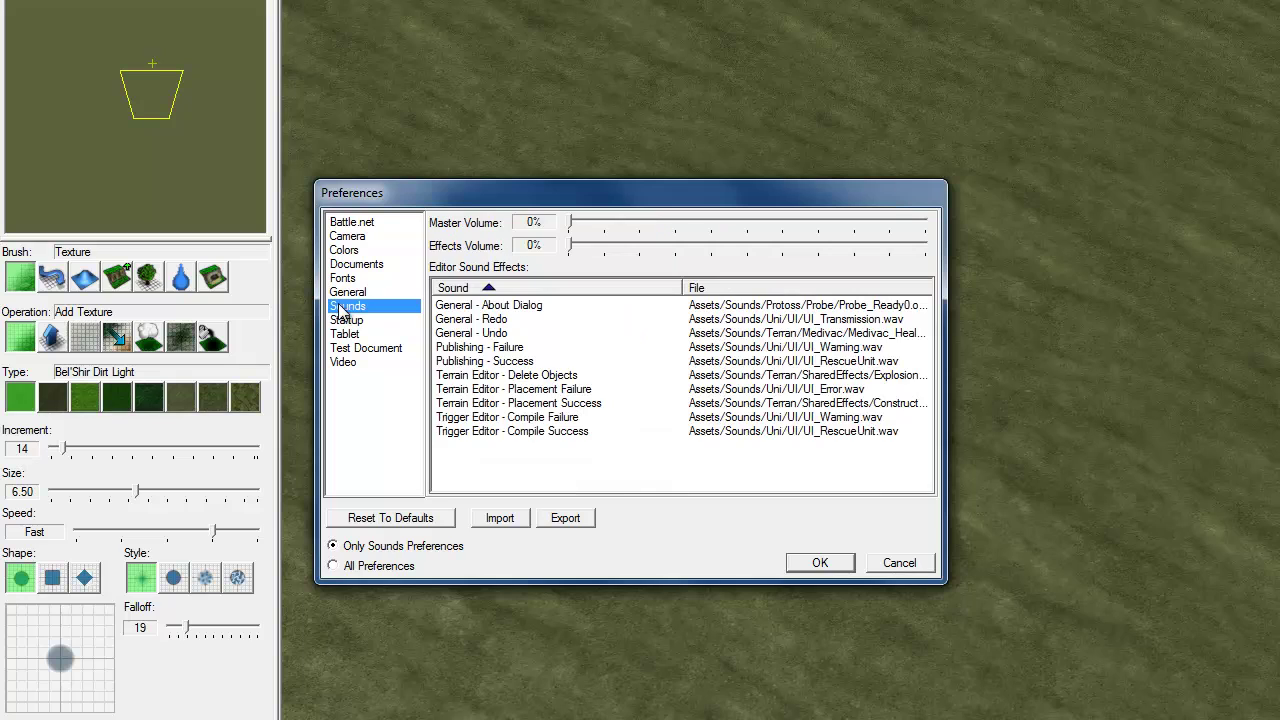
click(347, 292)
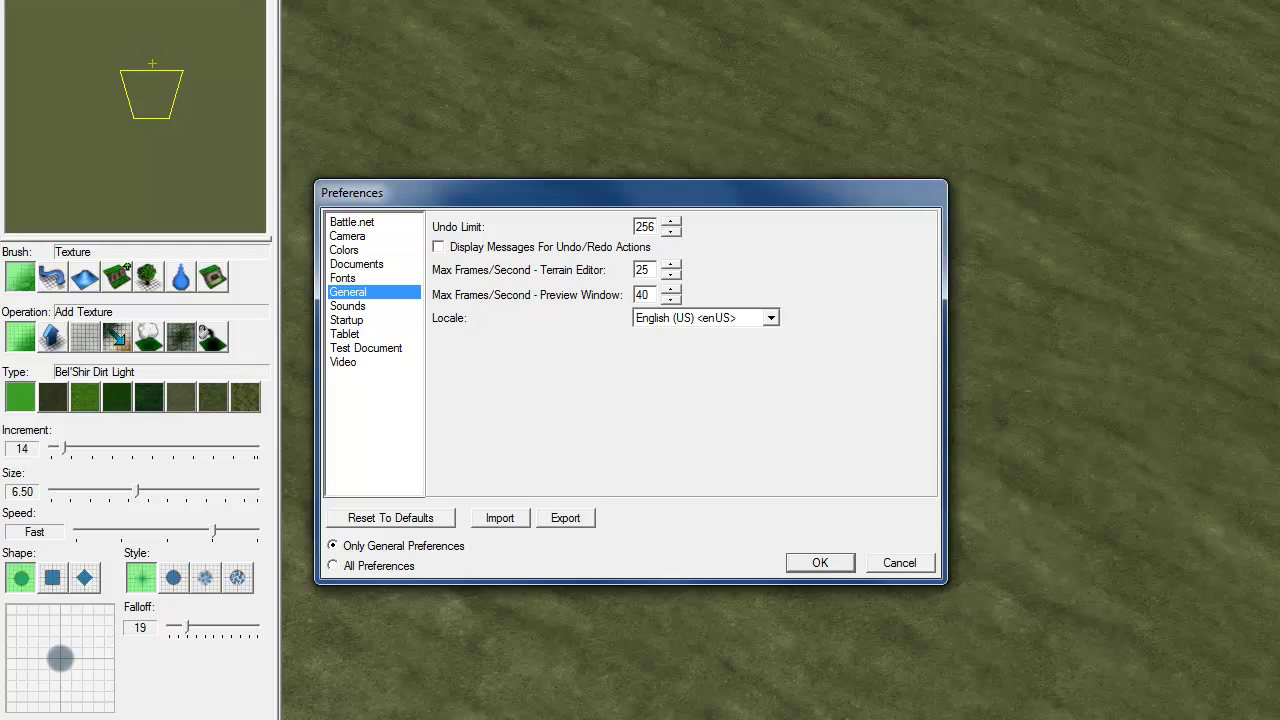
Step: Check the Locale list twice, keeping English (US)
click(677, 222)
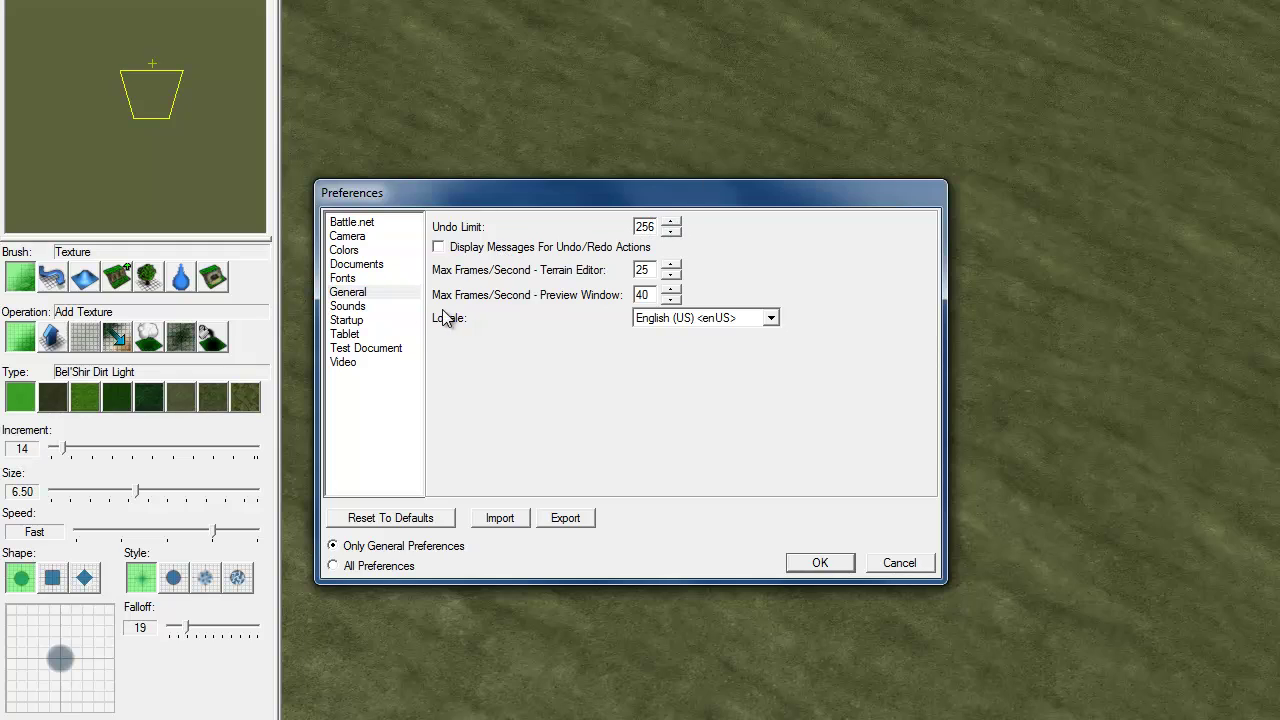
click(662, 318)
click(458, 334)
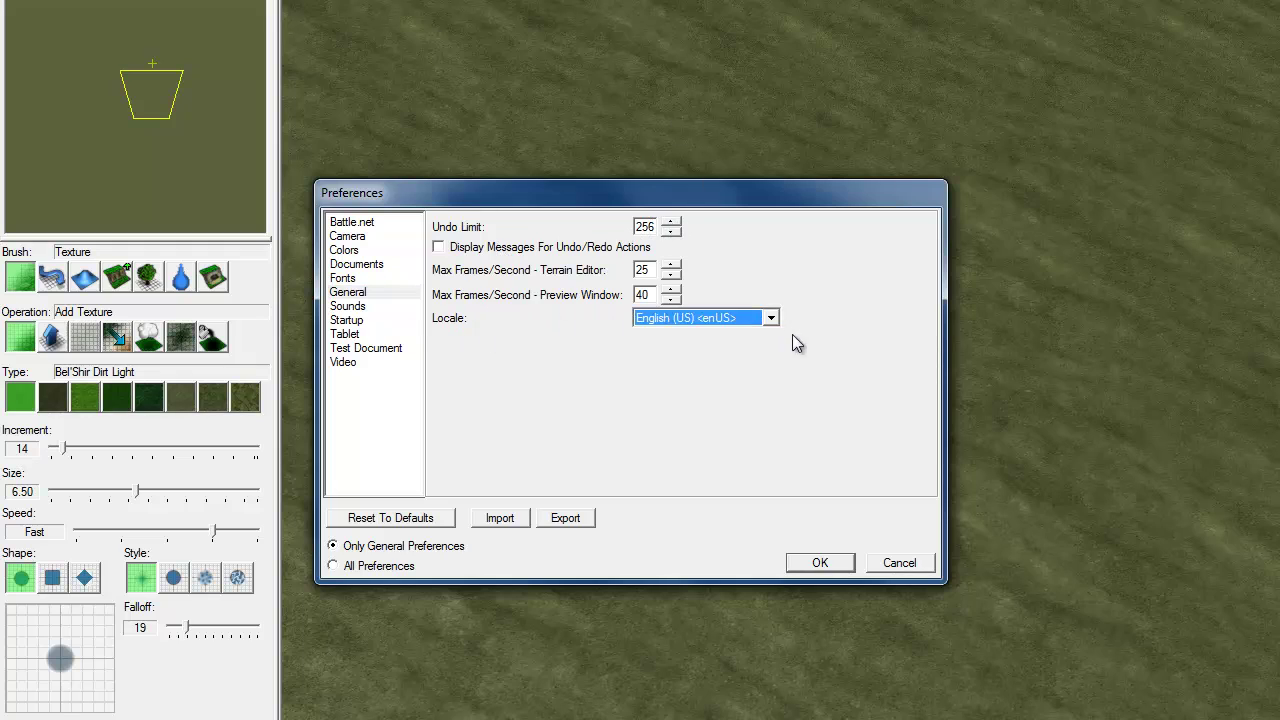
click(747, 320)
click(517, 358)
Step: Browse the Fonts, Documents, Colors and Camera preference pages
click(364, 281)
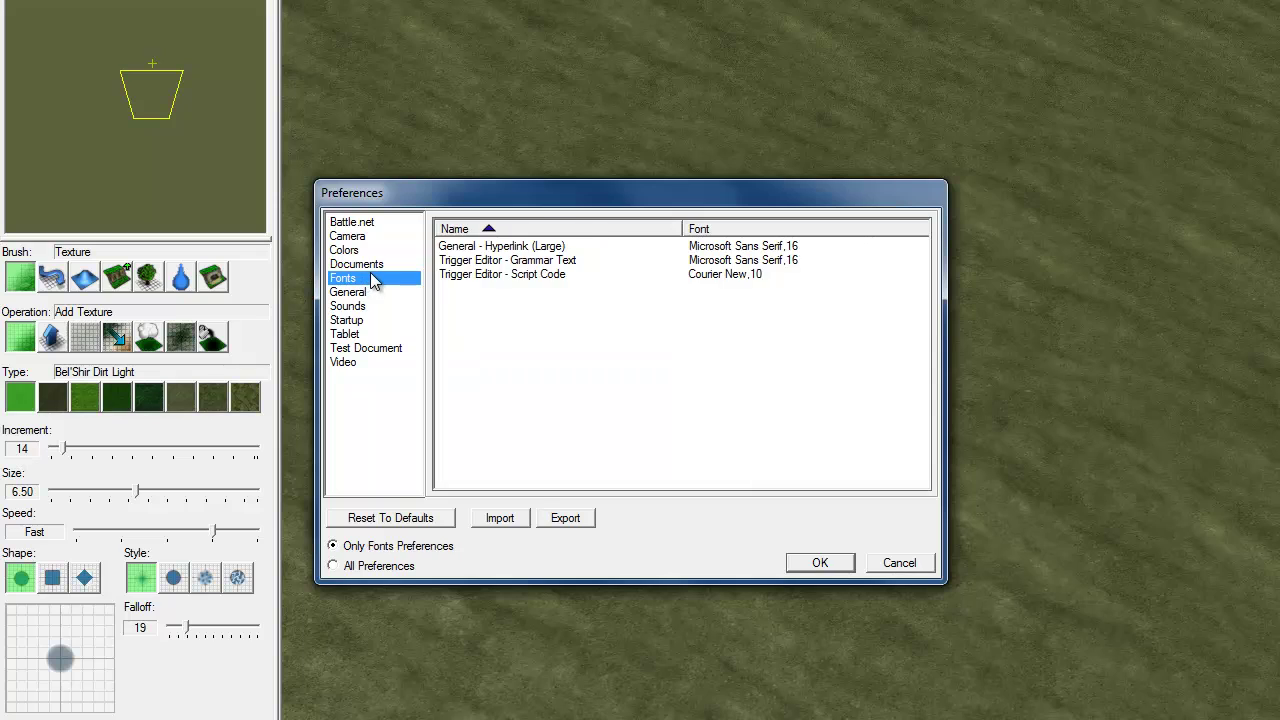
click(371, 266)
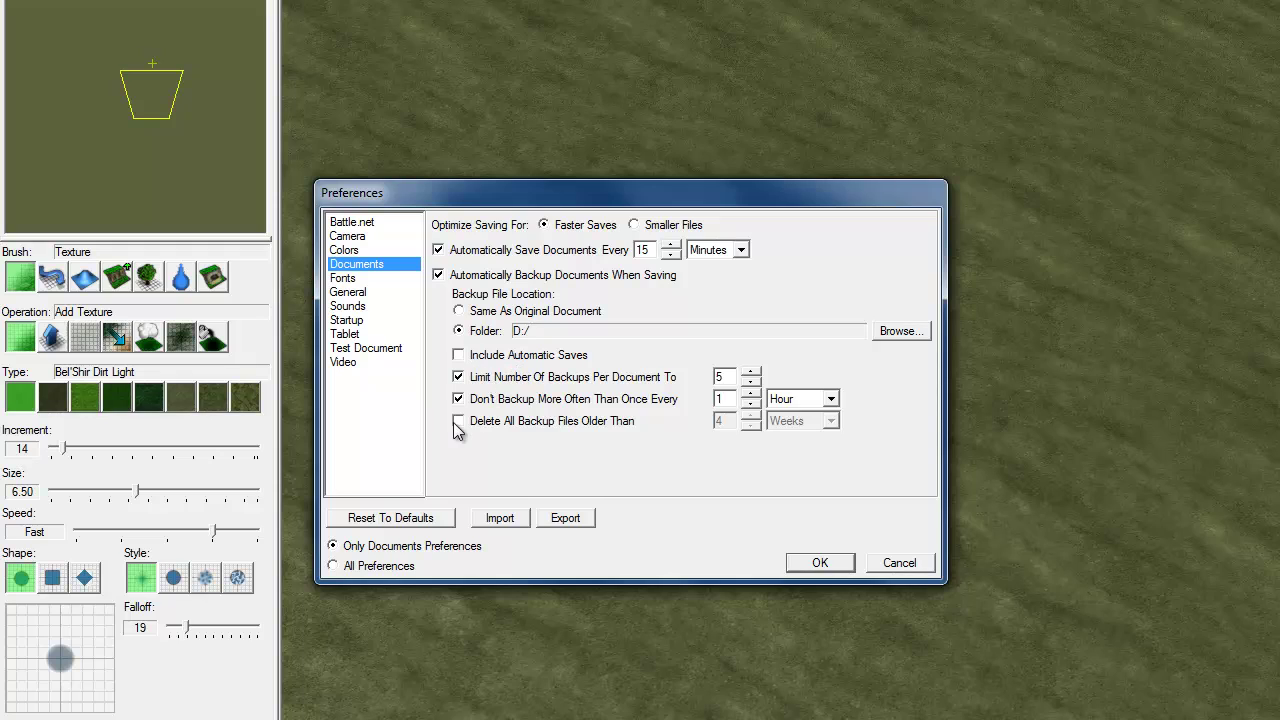
click(358, 251)
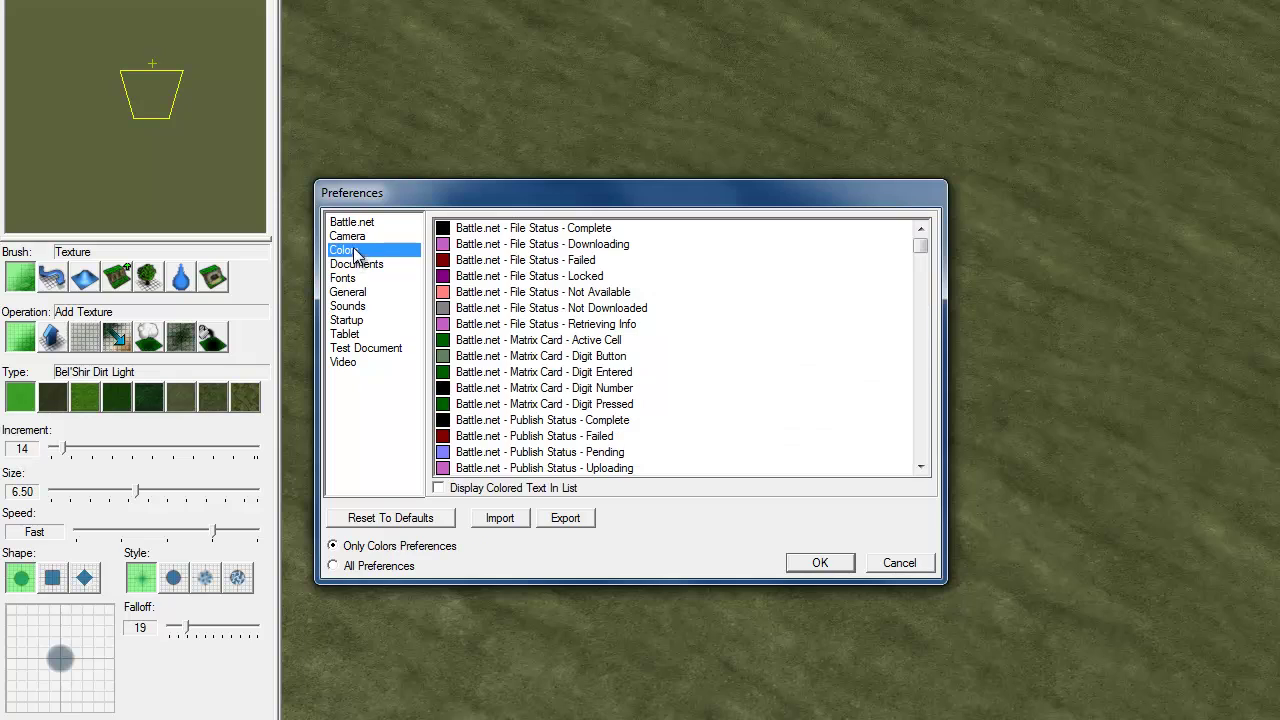
click(348, 238)
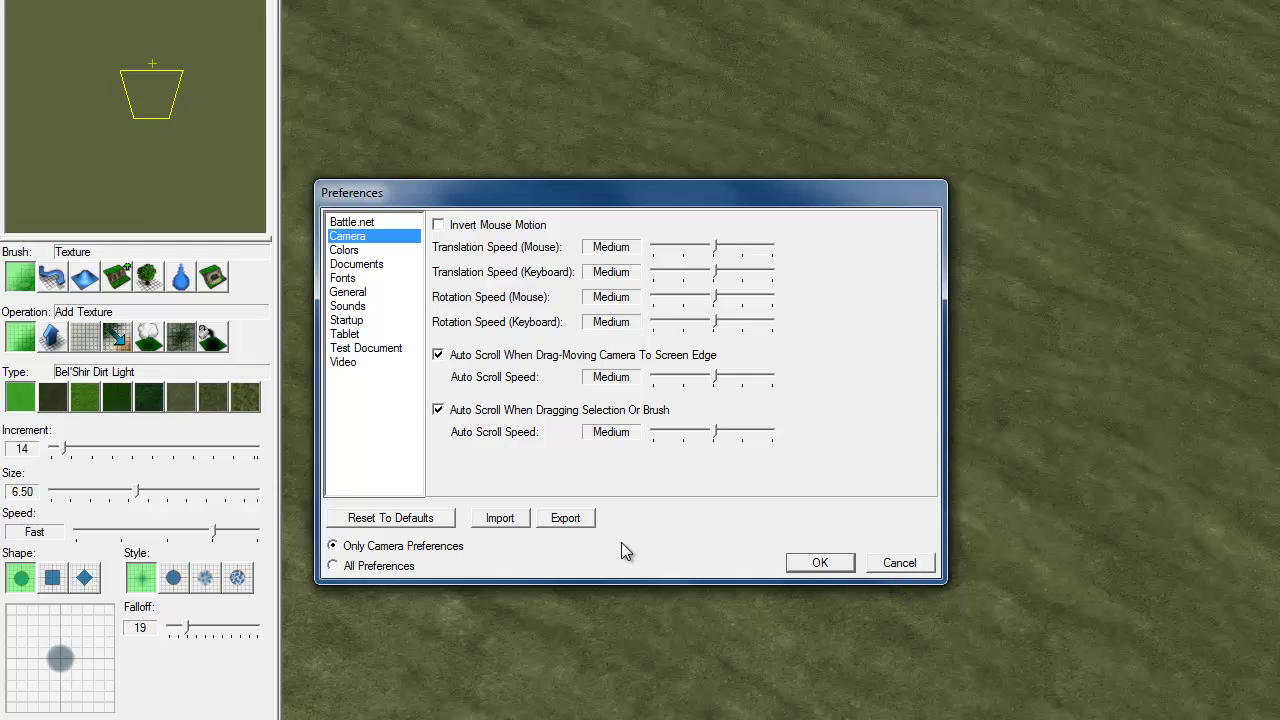
Step: Cancel Preferences, browse and cancel Configure Controls, then reopen the File menu
click(906, 563)
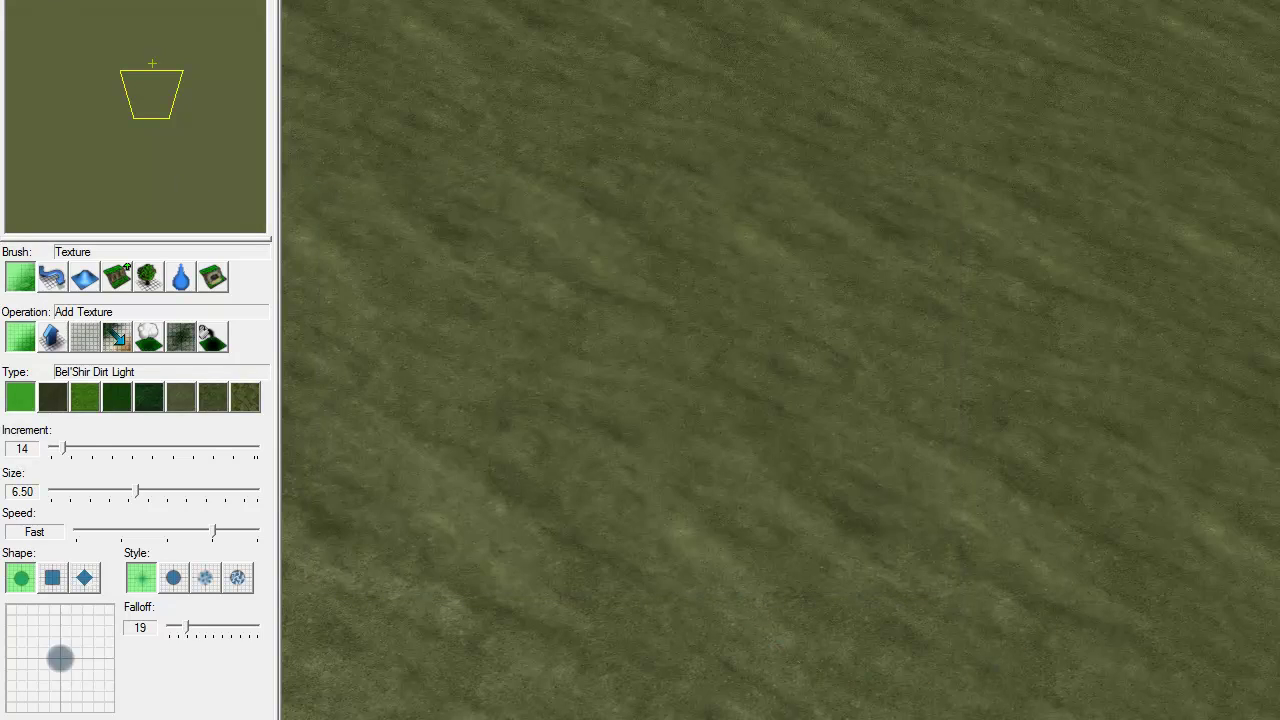
key(alt+f)
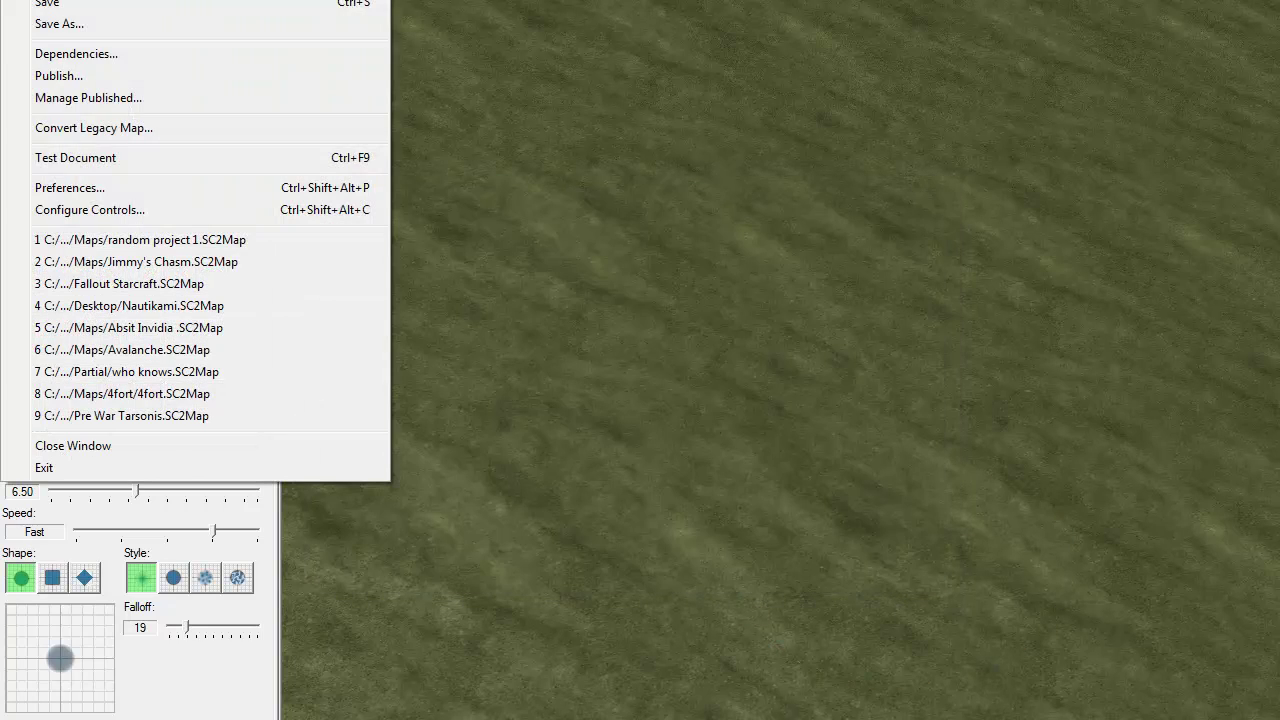
click(76, 212)
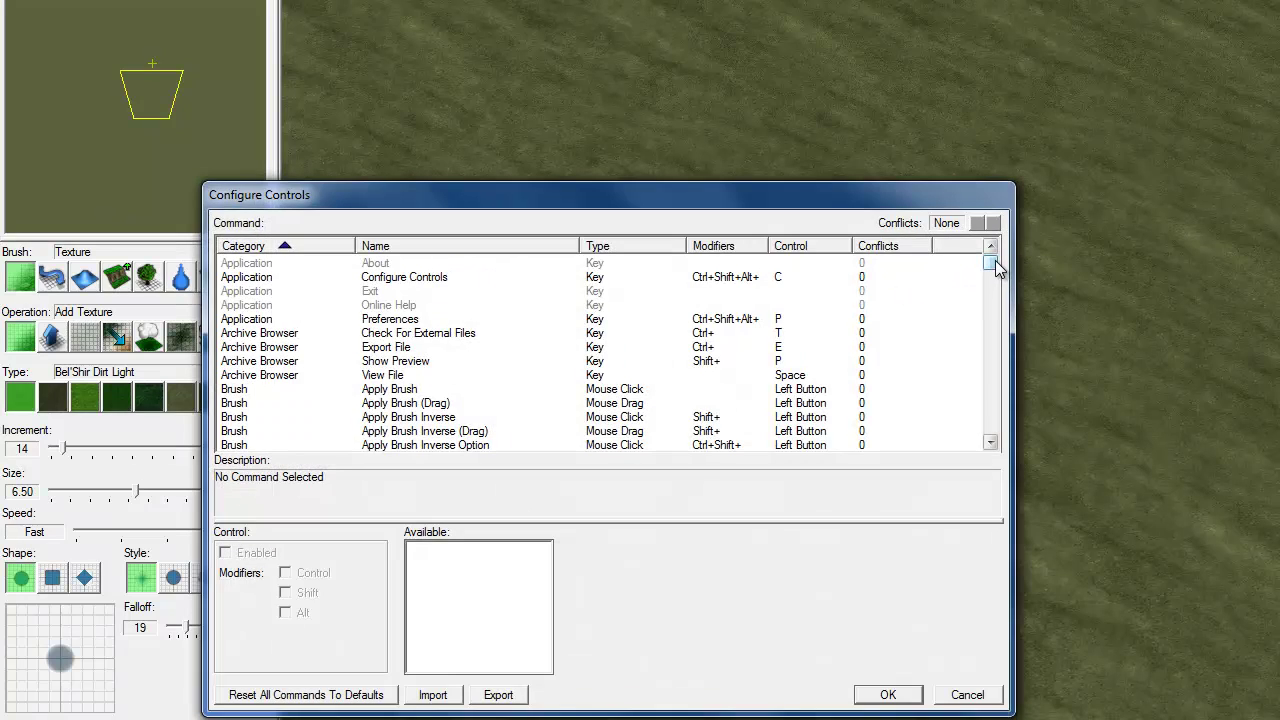
mouse_move(995, 262)
mouse_down()
mouse_move(996, 429)
mouse_move(996, 262)
mouse_up()
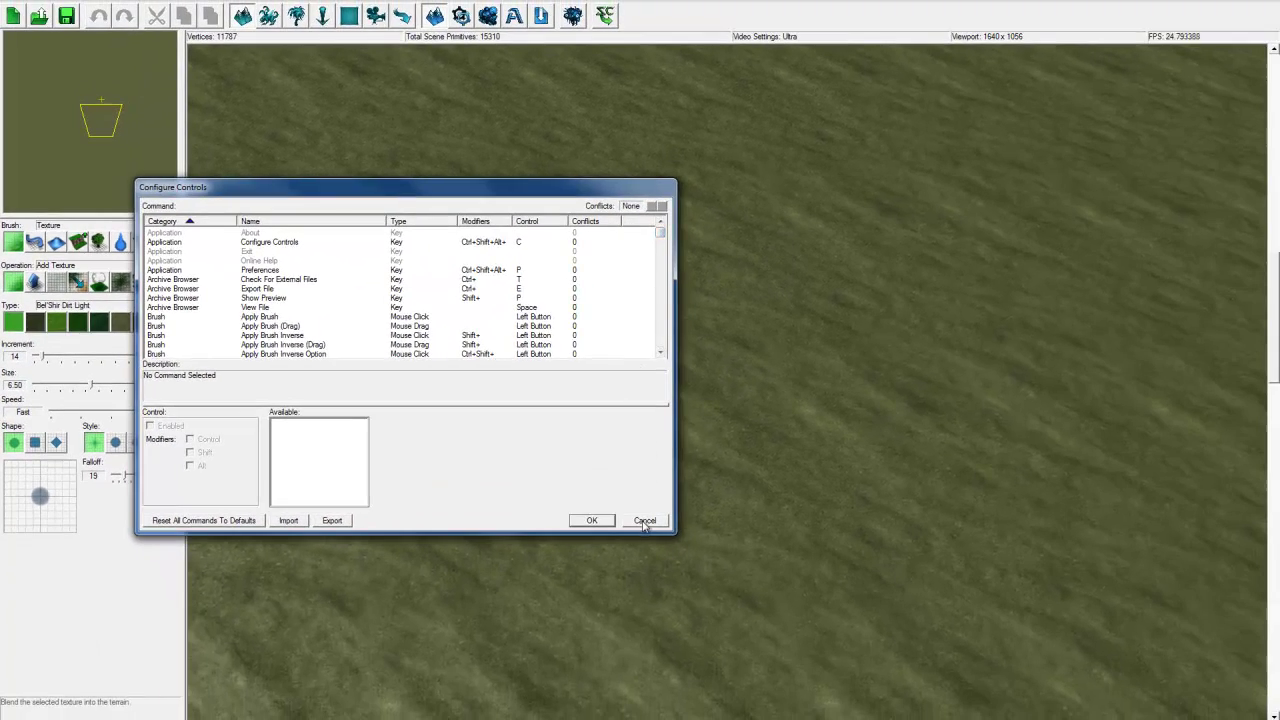
click(645, 521)
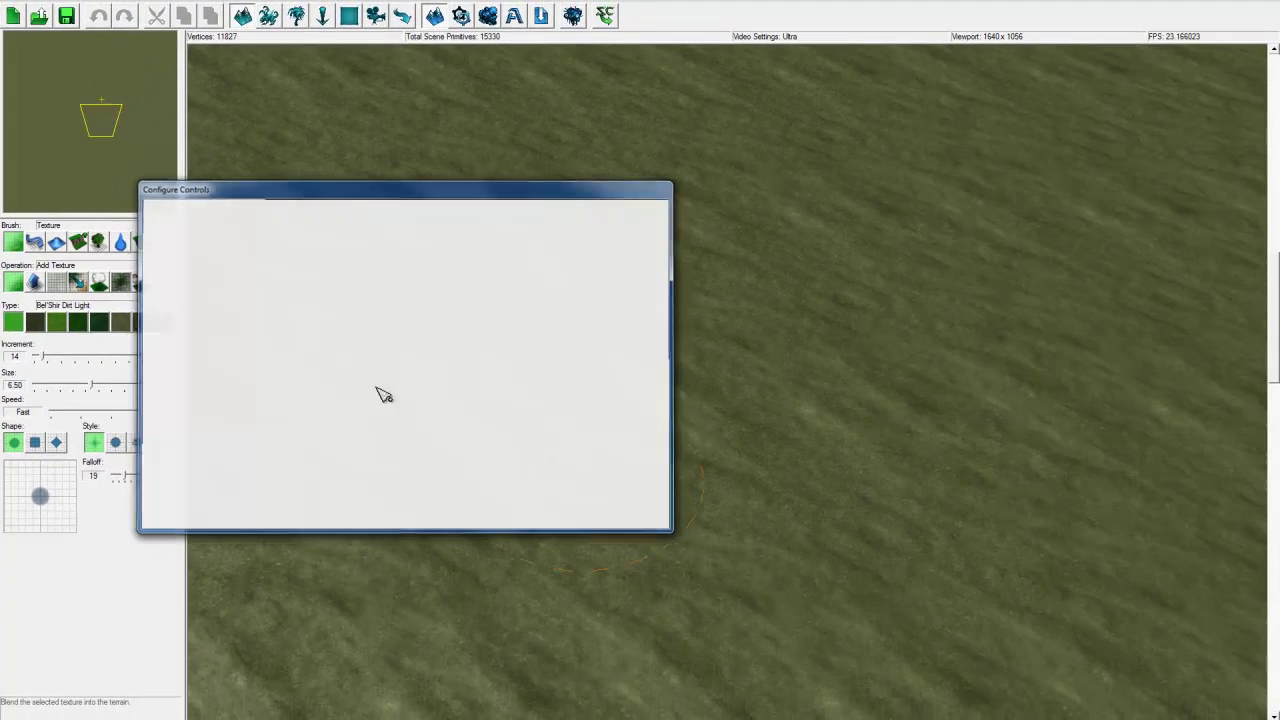
click(8, 4)
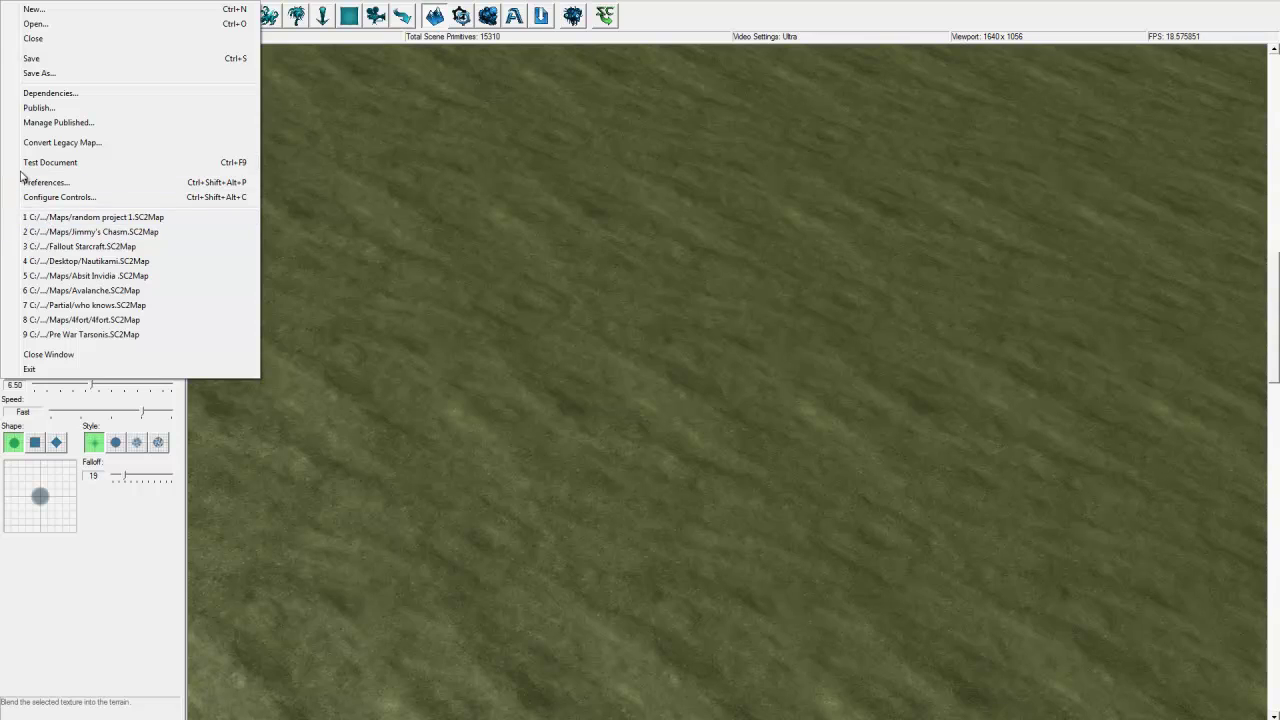
Step: Look over the Edit menu's commands including Find/Replace, then close it
mouse_move(33, 5)
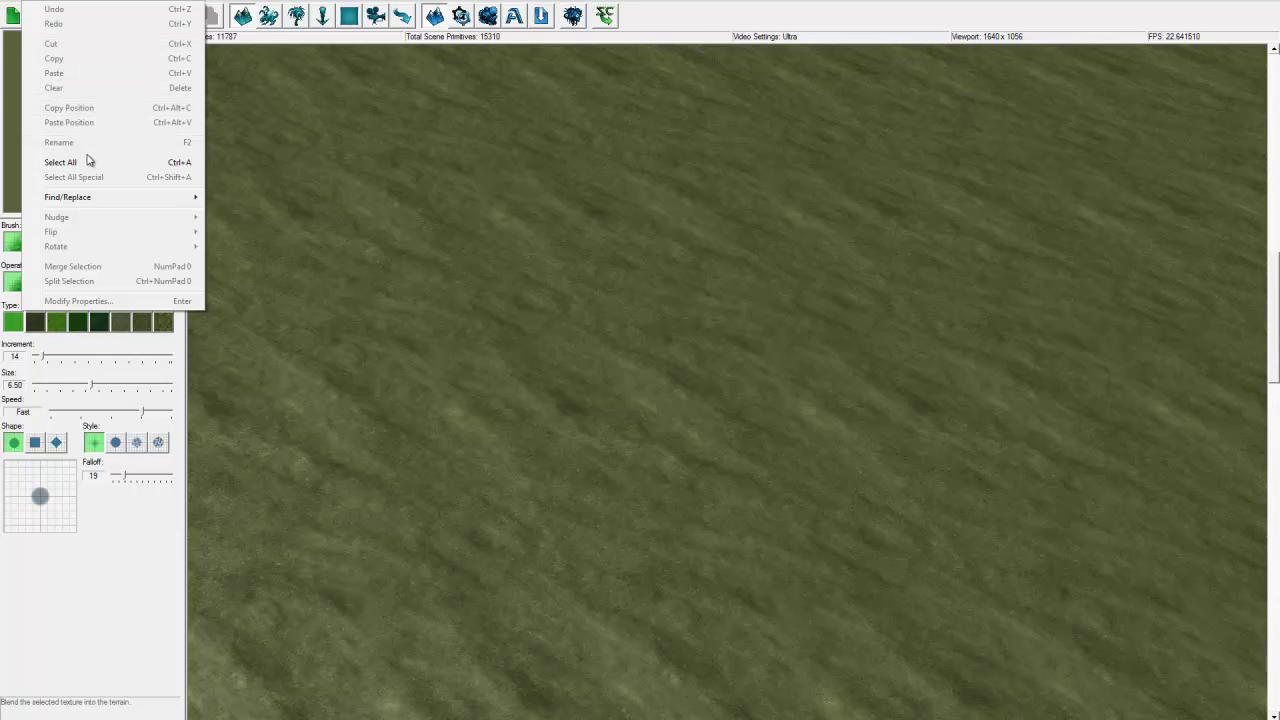
mouse_move(90, 201)
Step: Raise a Bel'Shir Organic Cliffs plateau at brush size 6.50 on the flat grass
click(109, 553)
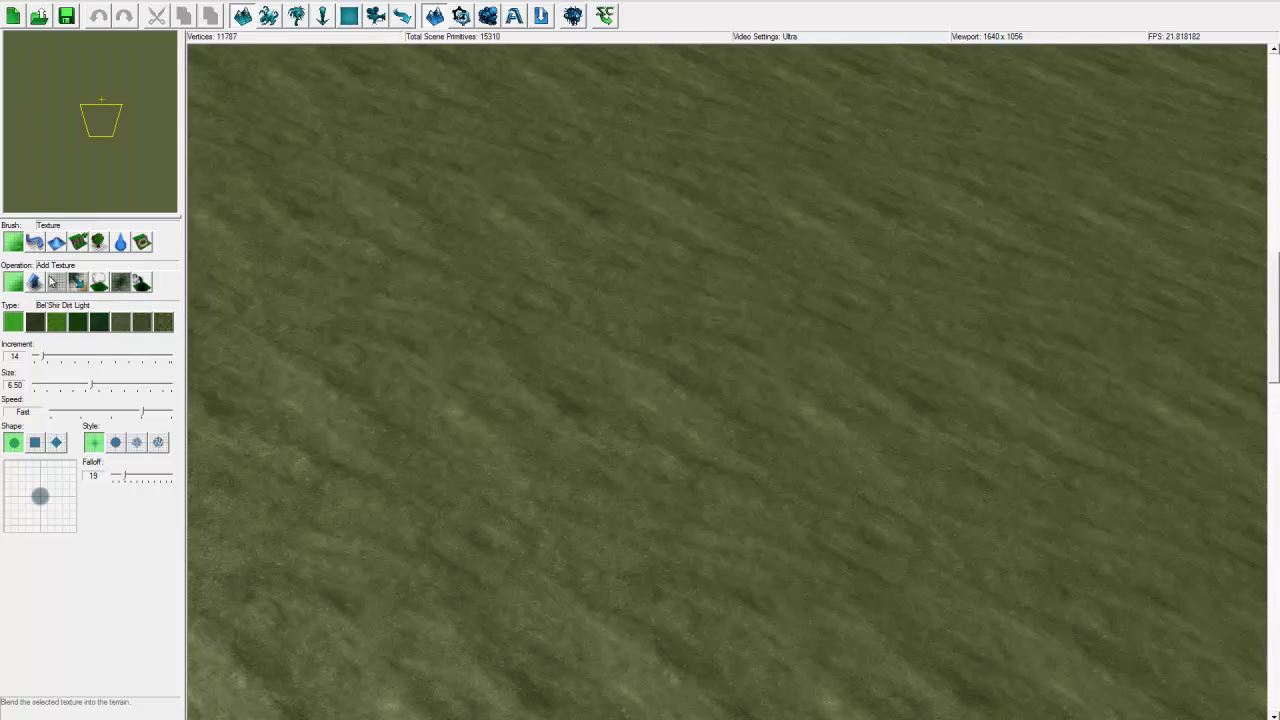
click(77, 242)
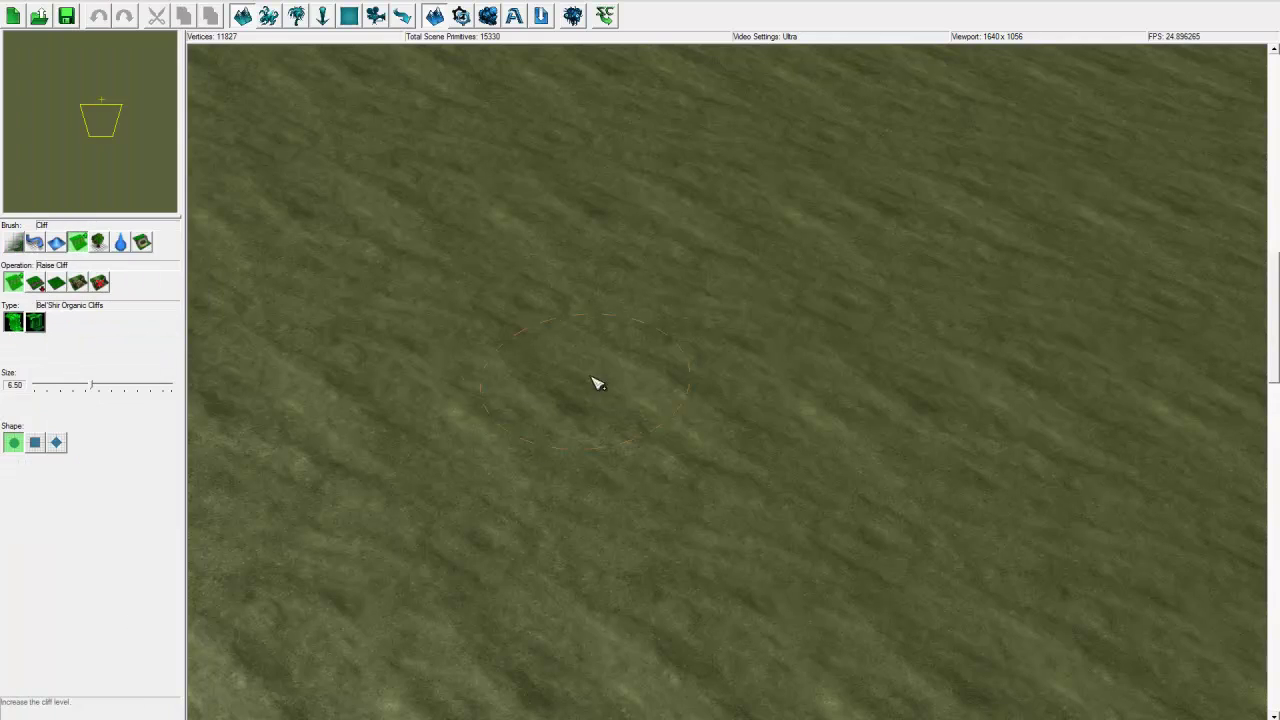
mouse_move(594, 380)
mouse_down()
mouse_move(513, 430)
mouse_move(660, 466)
mouse_up()
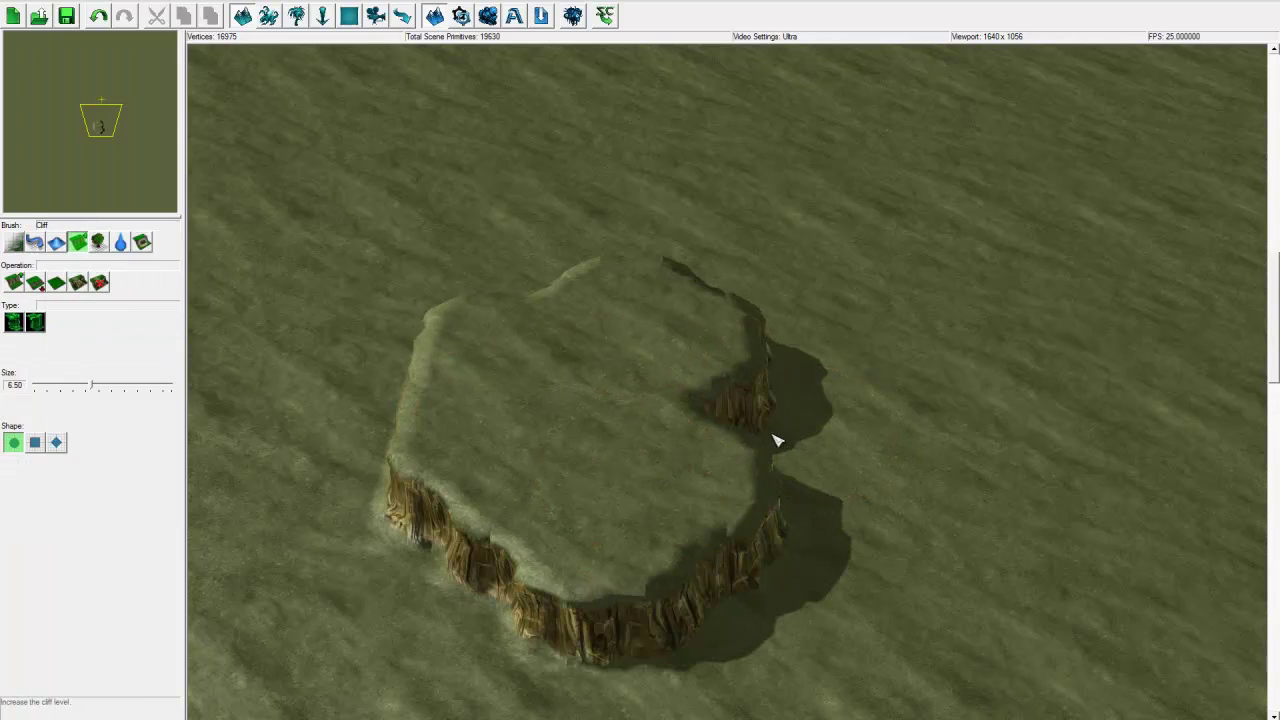
Step: Select the terrain area around the plateau and copy it with Ctrl+C
key(Left)
drag(455, 230, 991, 660)
key(ctrl+c)
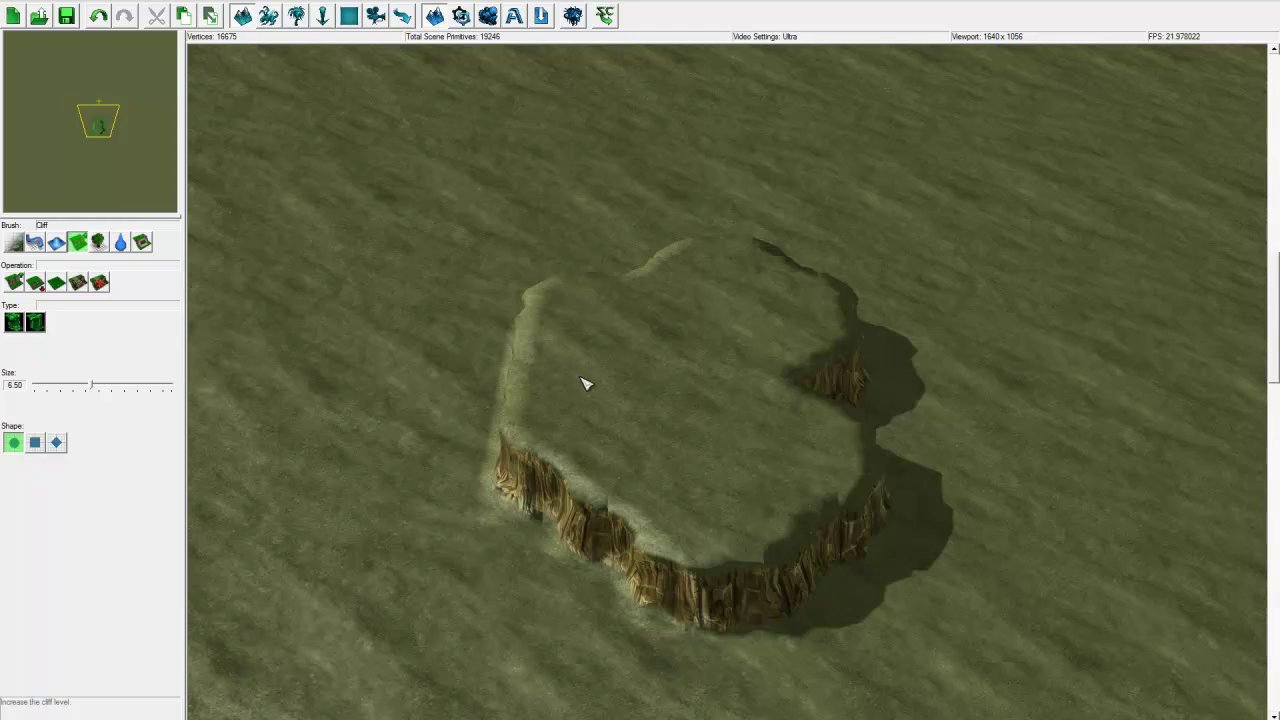
scroll(586, 380, down, 5)
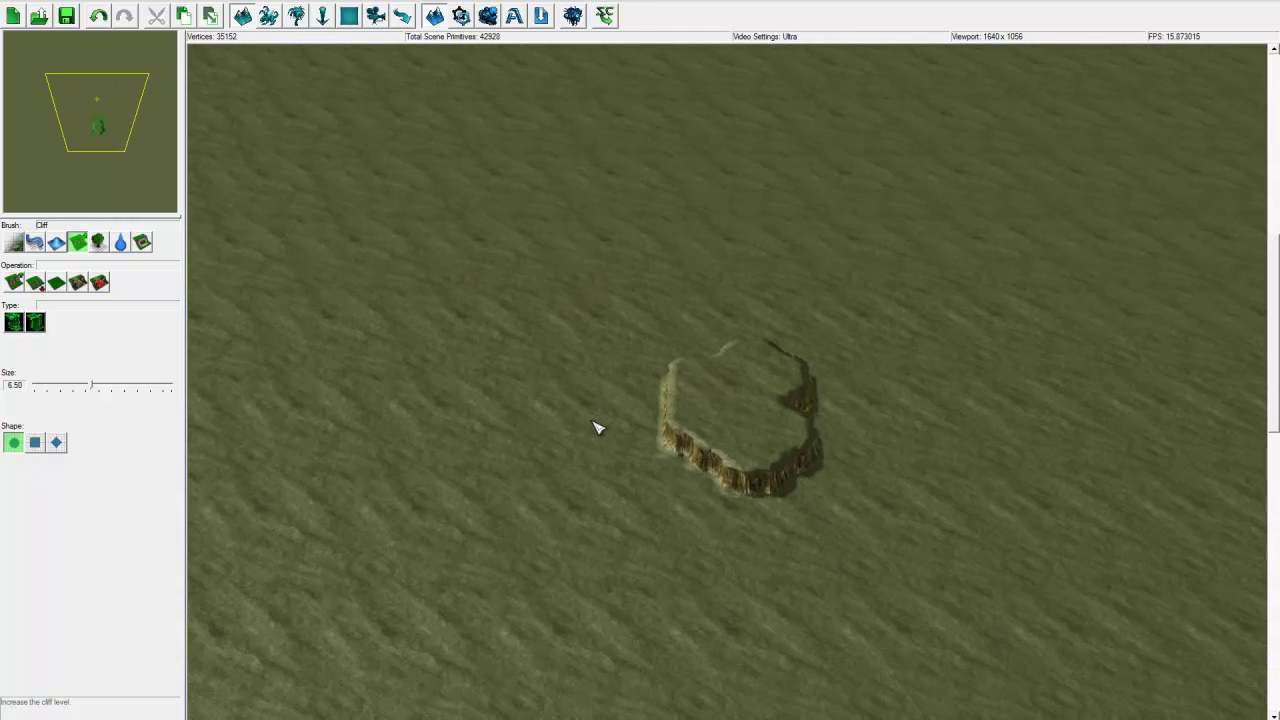
scroll(594, 428, up, 2)
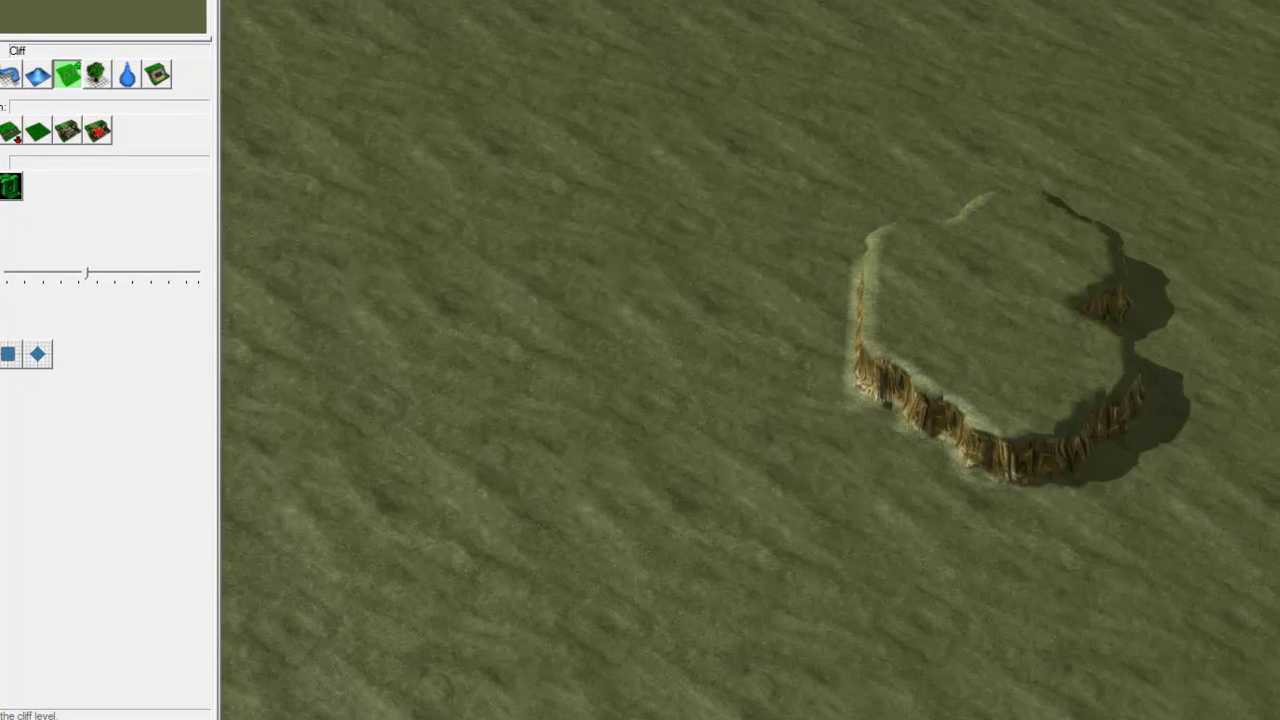
Step: Rotate the copied plateau 180° and paste it left of the original
click(82, 3)
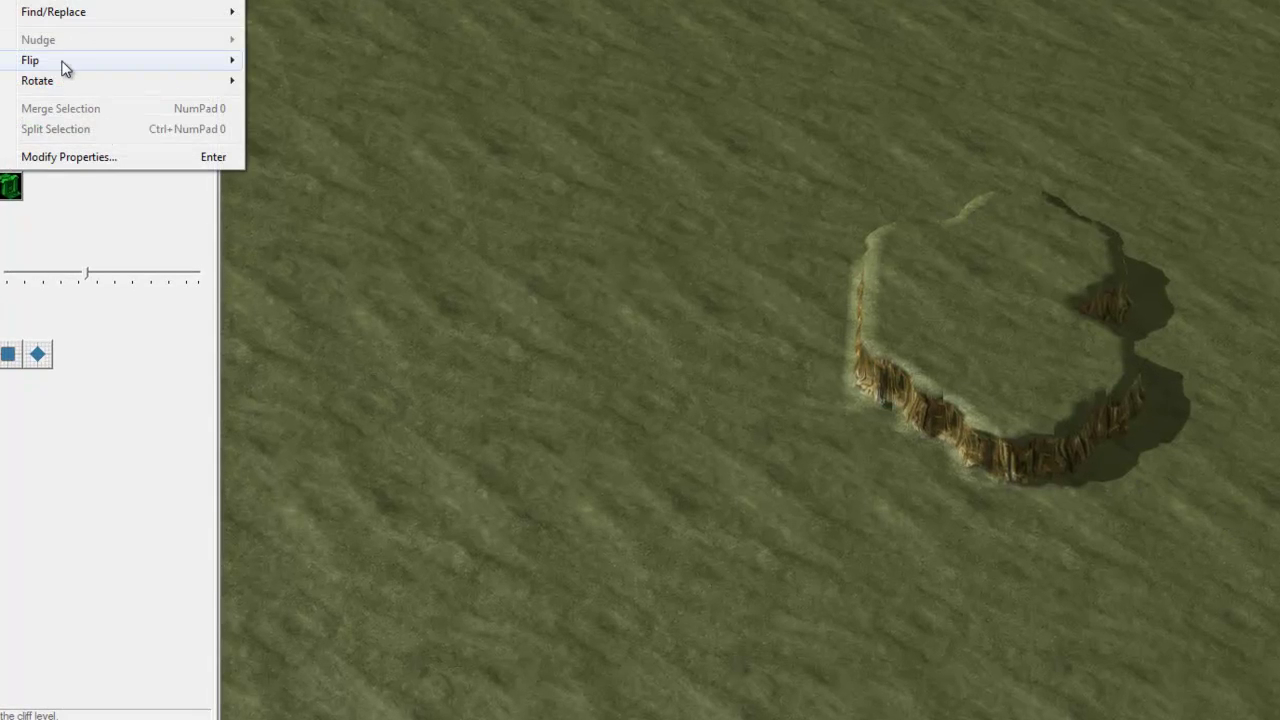
mouse_move(62, 68)
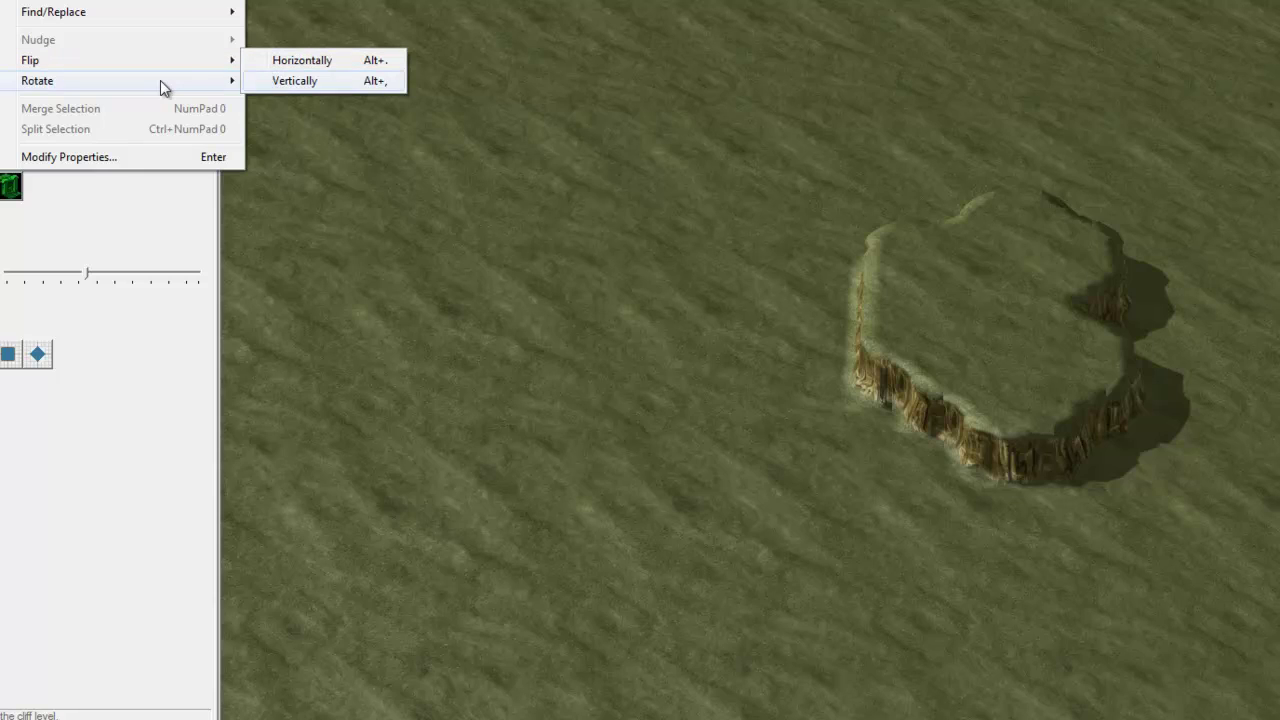
mouse_move(160, 80)
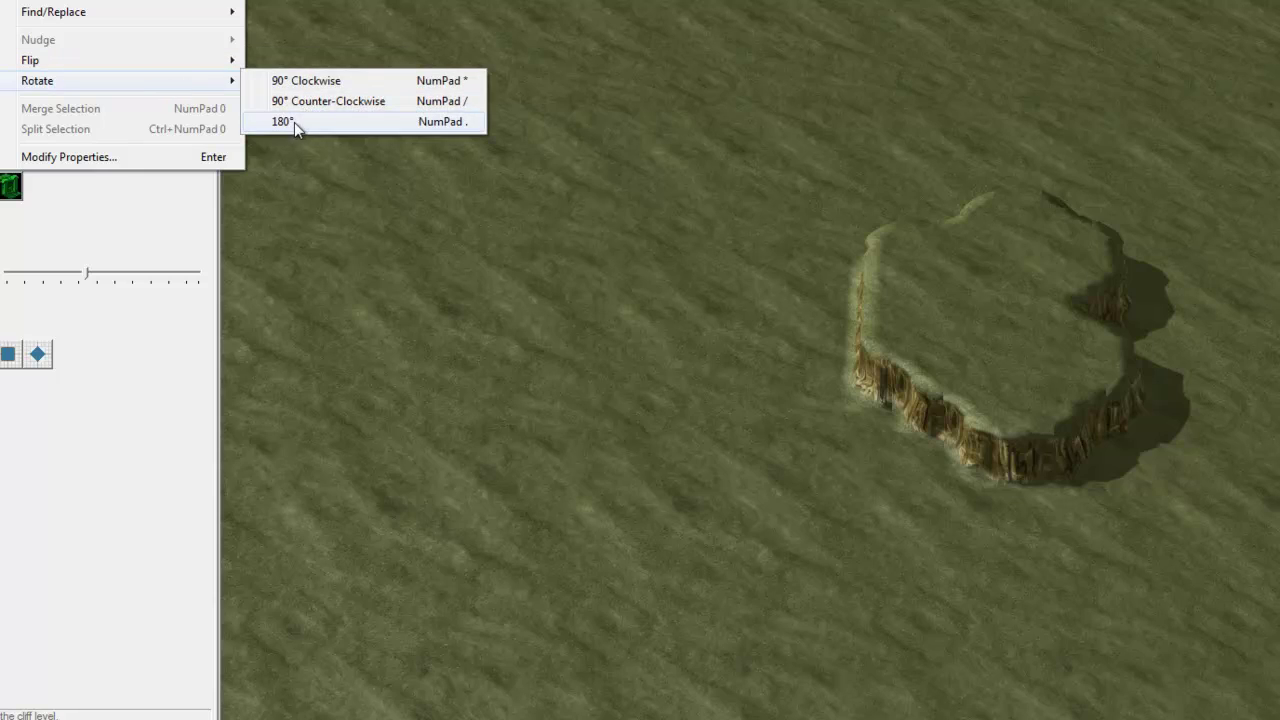
click(640, 260)
scroll(646, 283, up, 2)
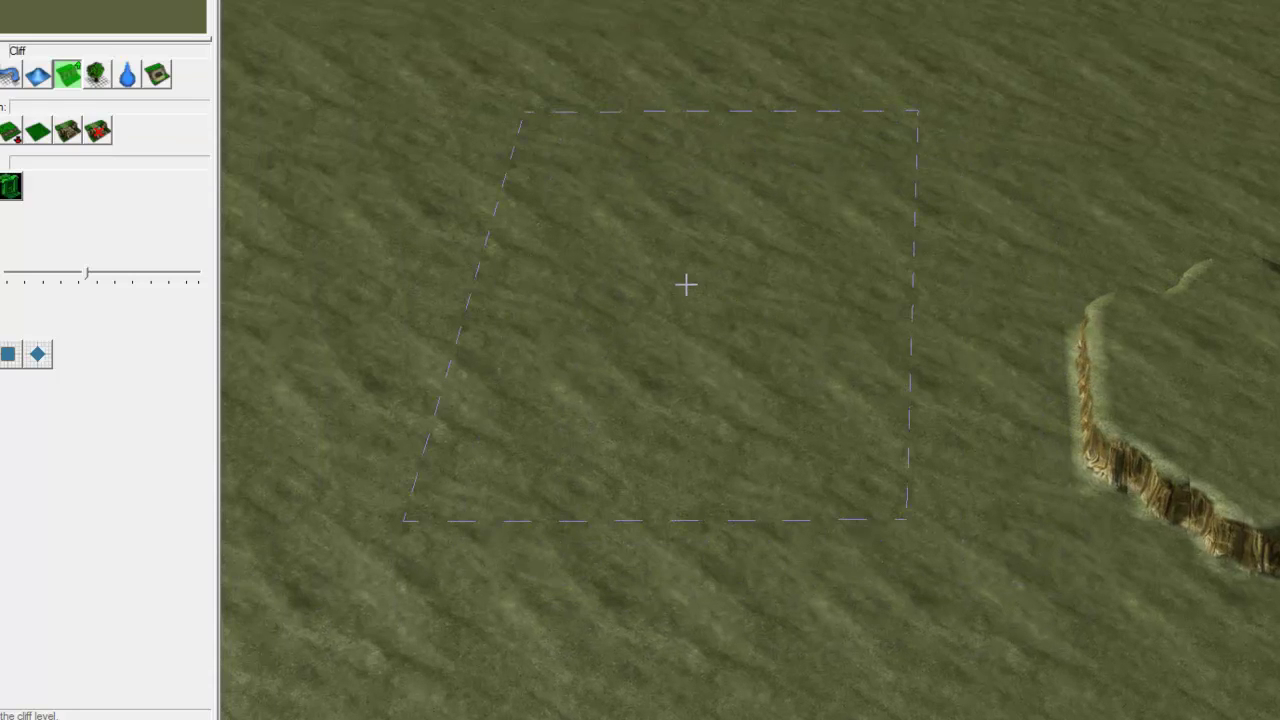
click(748, 408)
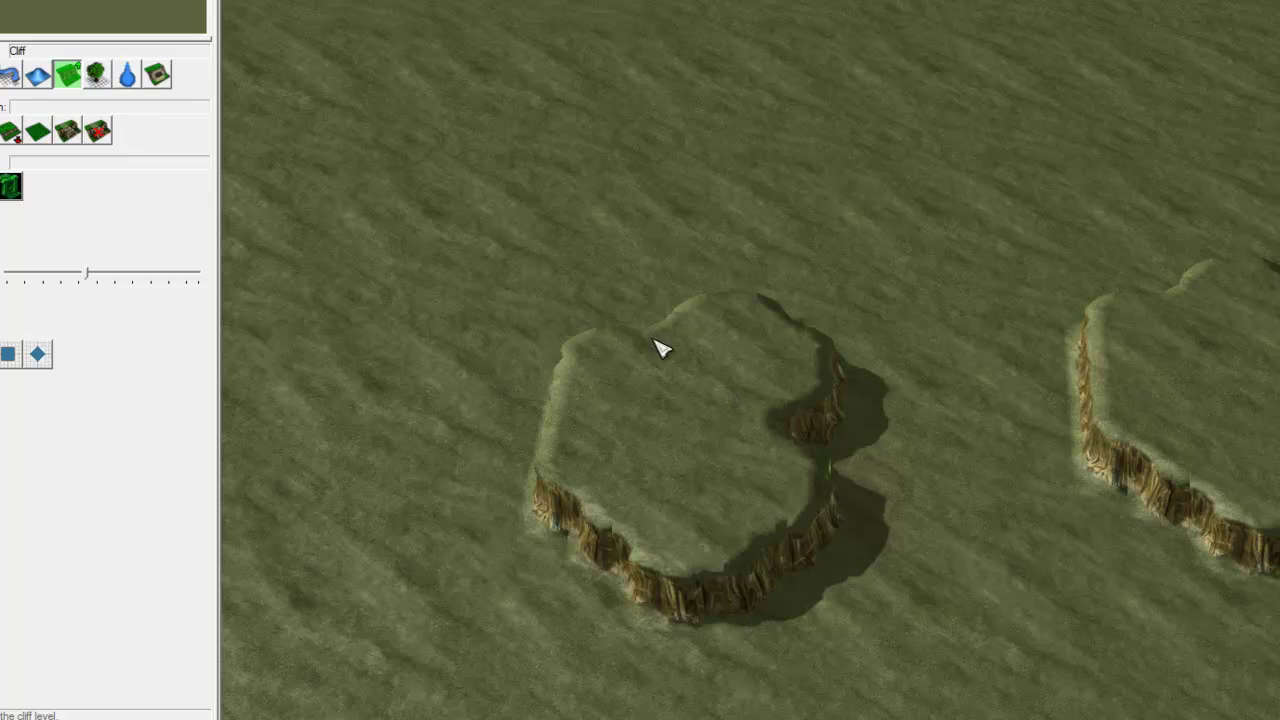
Step: Pan the view north onto open ground and bring up the Edit commands
key(Up)
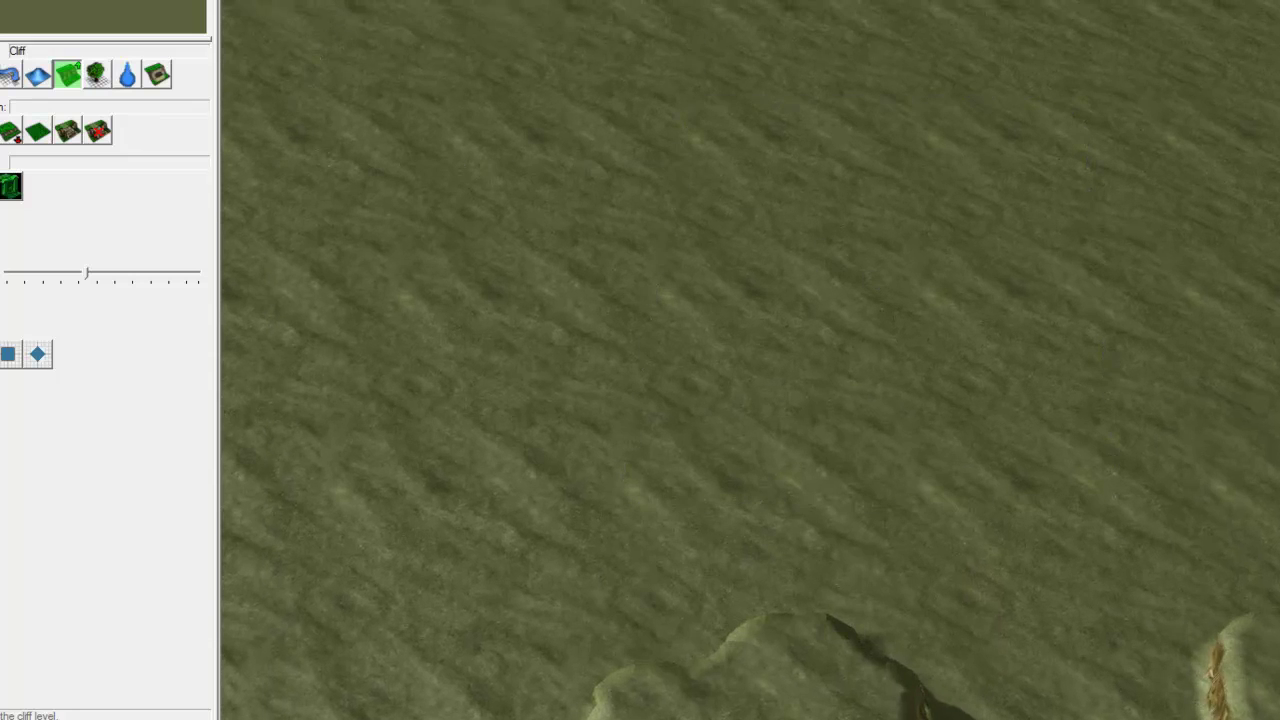
key(alt+e)
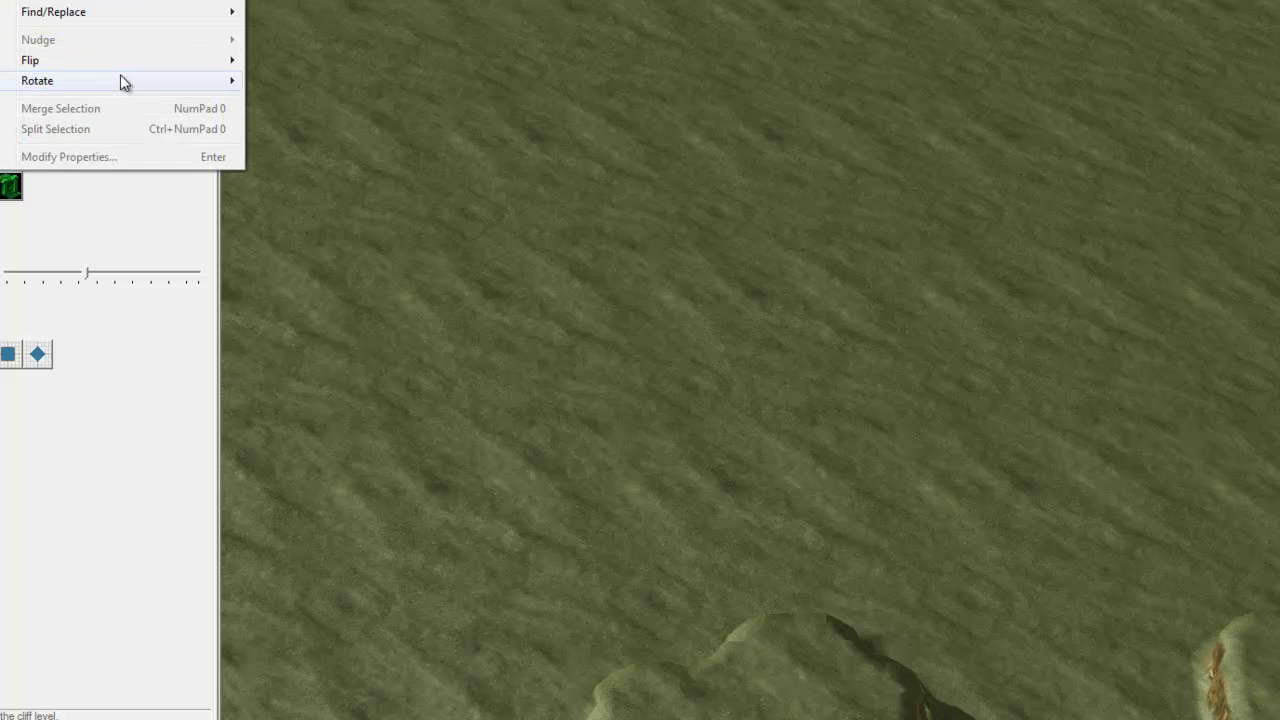
mouse_move(123, 79)
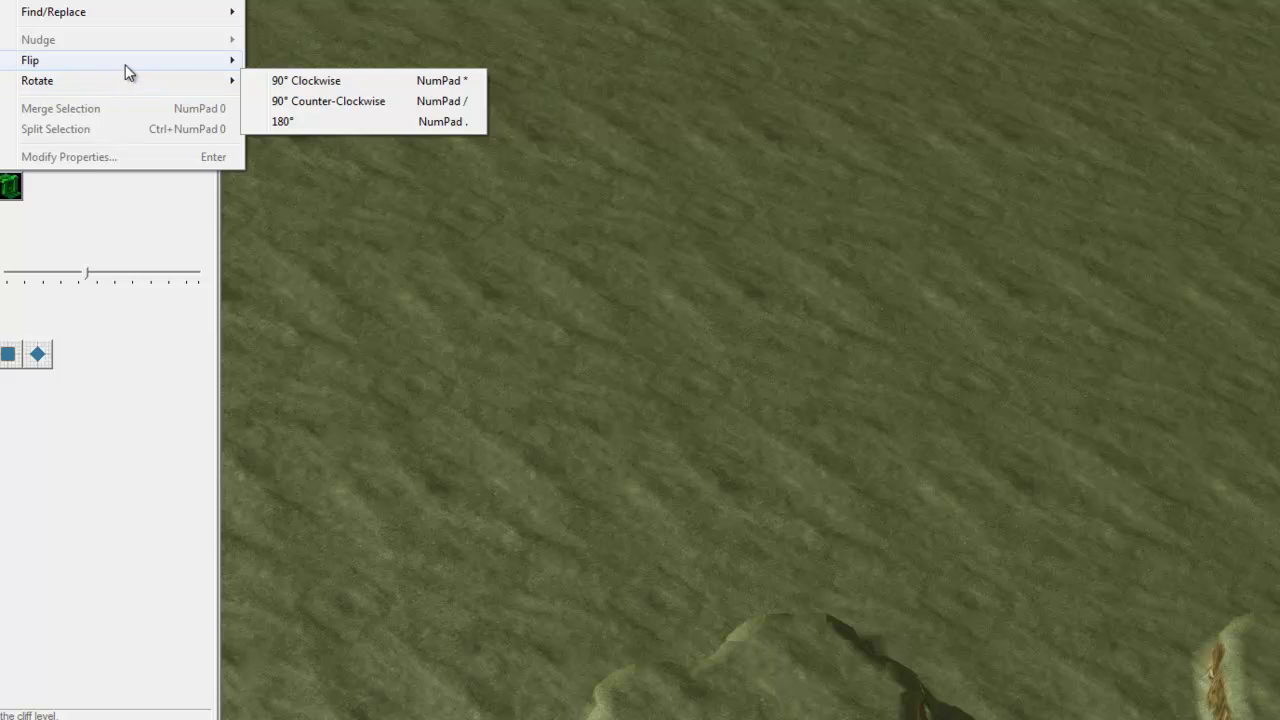
Step: Mirror the copied plateau horizontally and paste it above the others
click(300, 60)
click(955, 325)
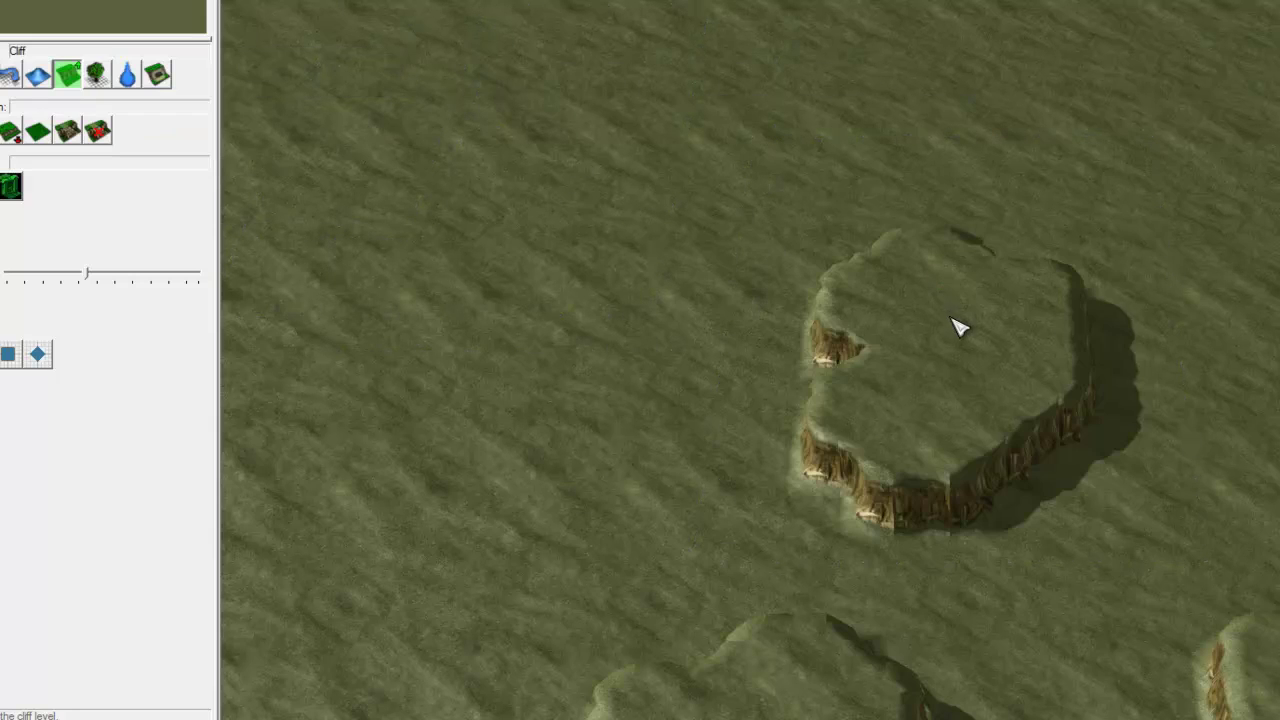
key(Down)
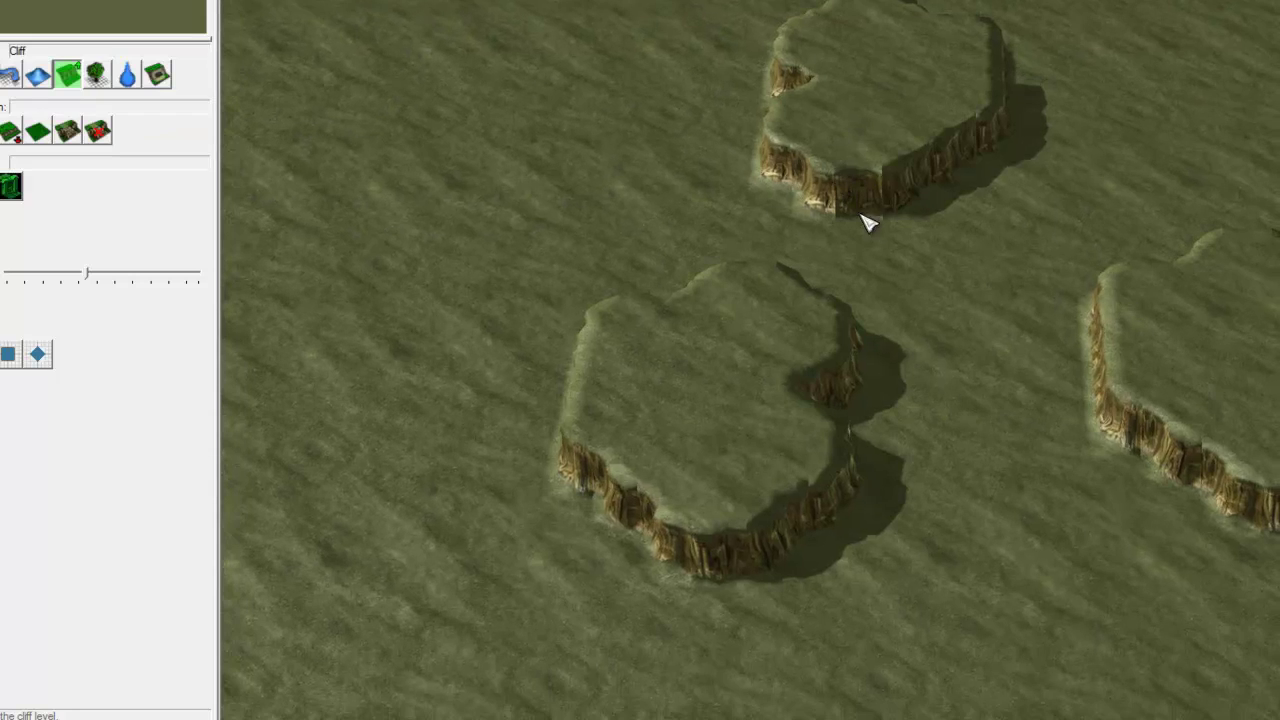
key(Up)
key(Up)
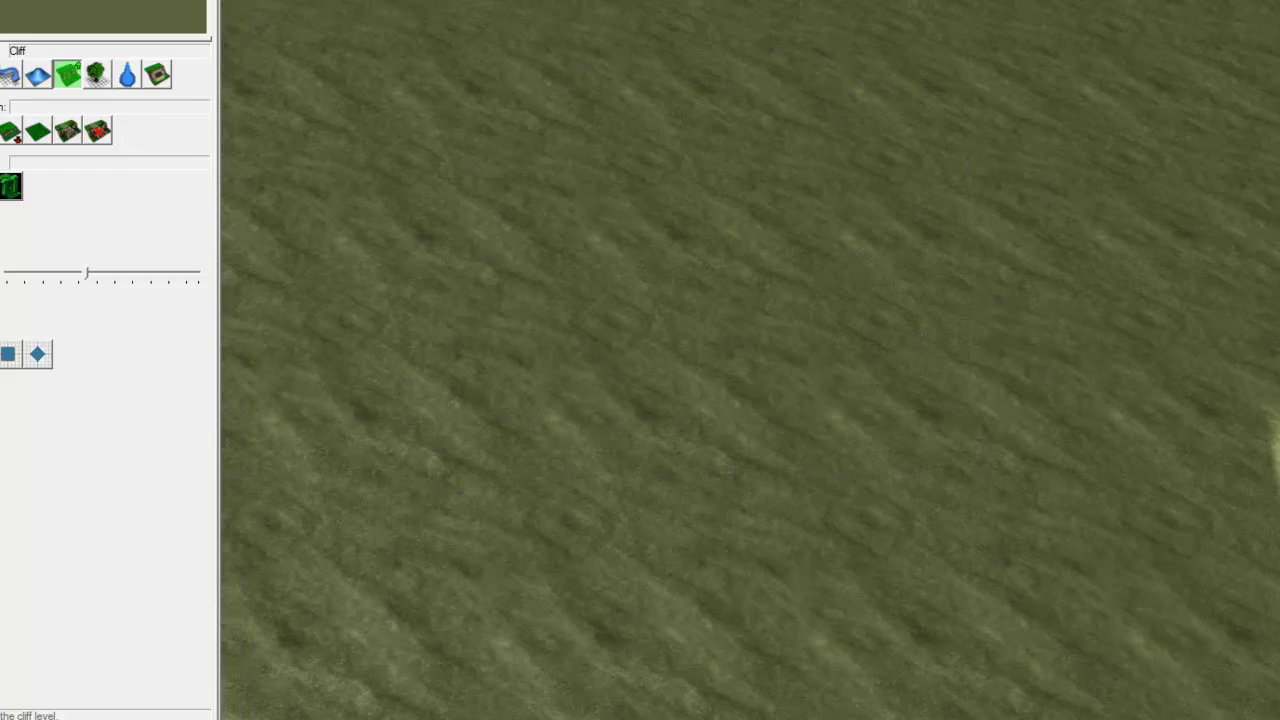
Step: Rotate the copy 90° clockwise and bring all four plateaus into view
click(57, 2)
mouse_move(206, 82)
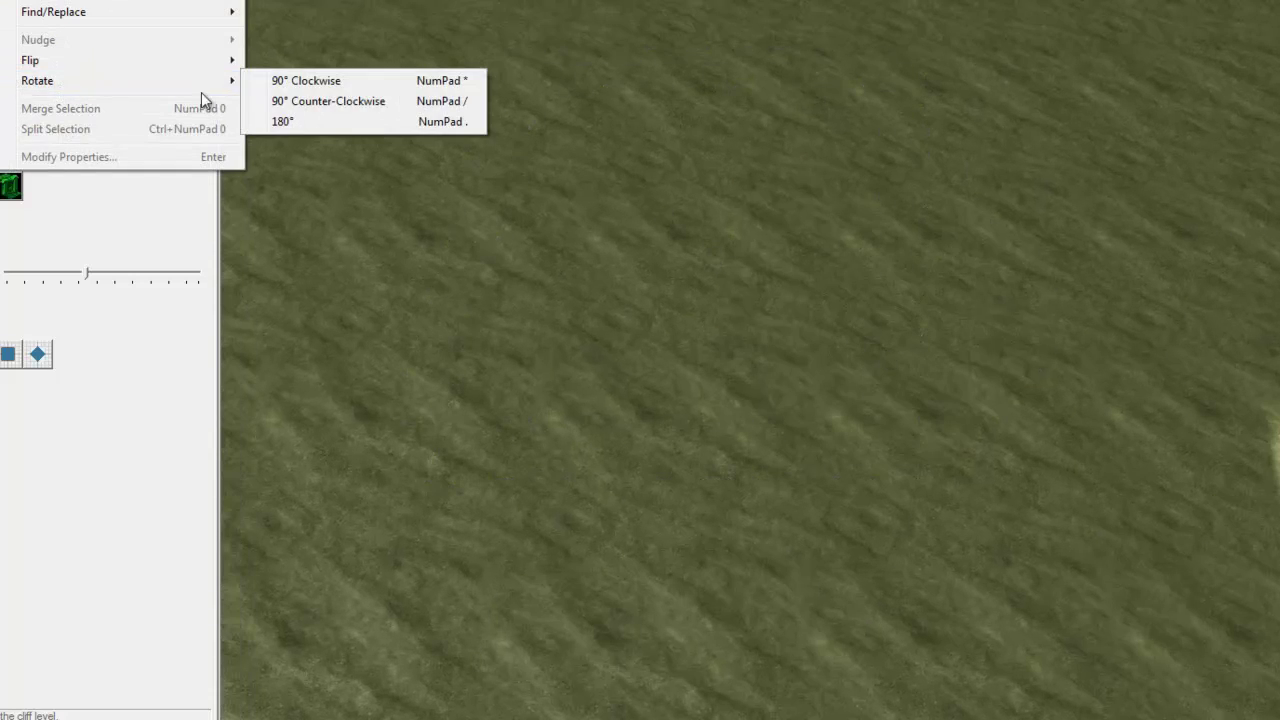
click(305, 82)
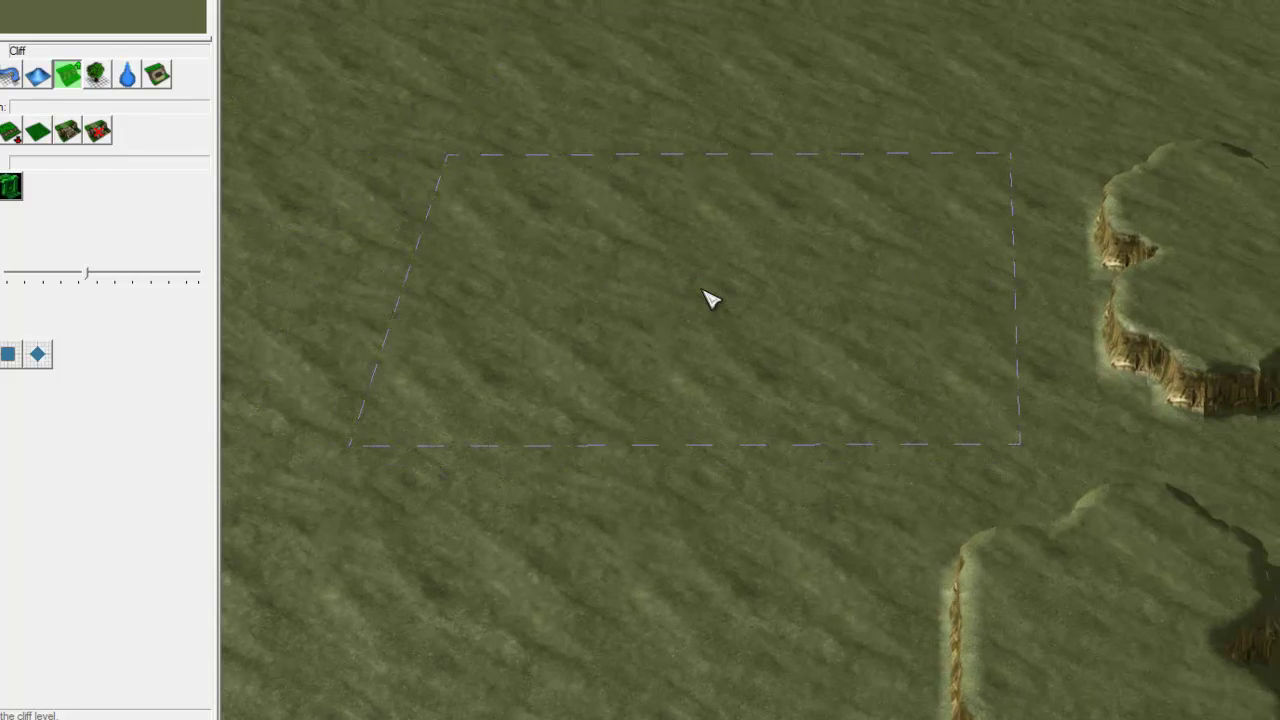
middle_drag(615, 285, 390, 370)
scroll(390, 370, down, 2)
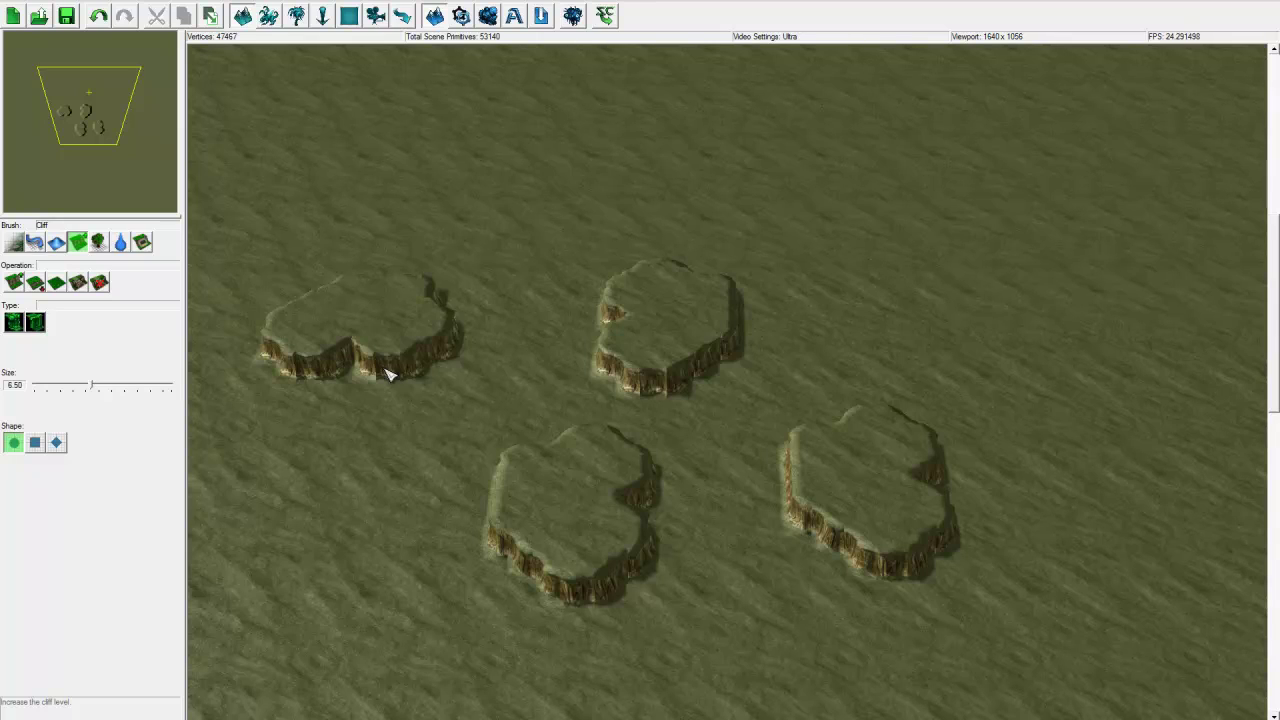
scroll(390, 373, down, 3)
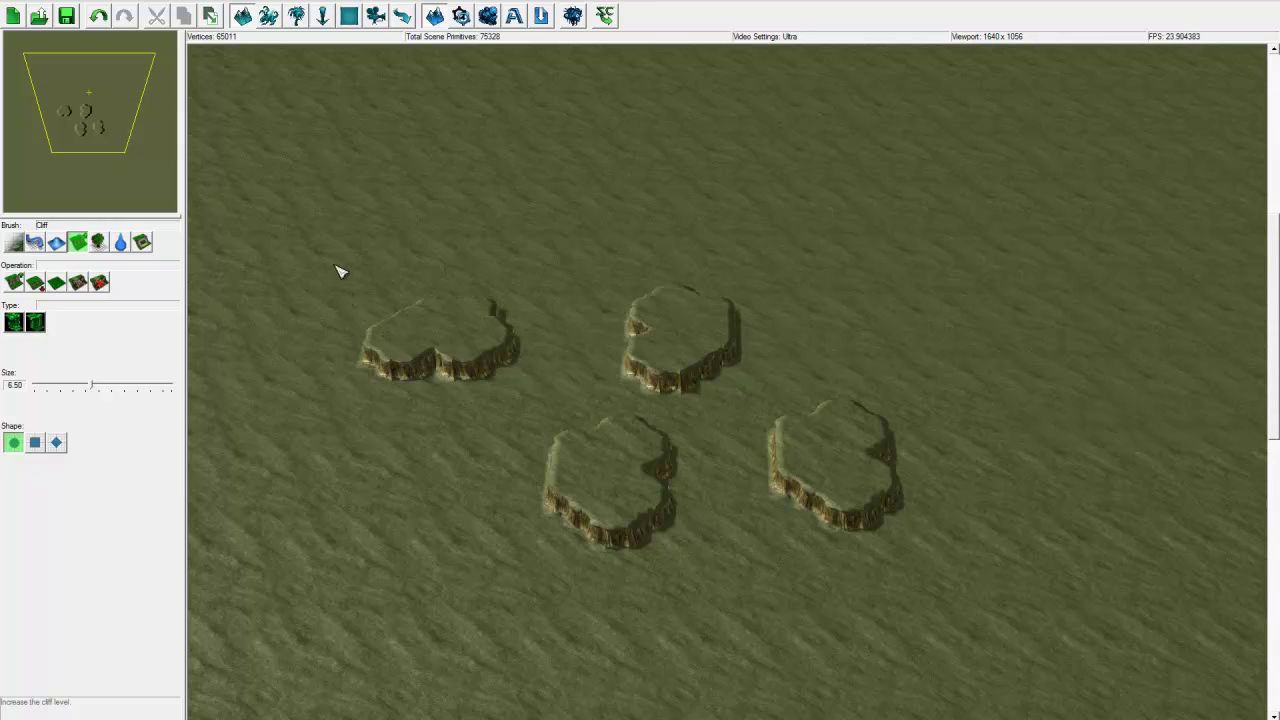
Step: Select the four-plateau area, pan and zoom over it, then open the Edit menu
drag(338, 270, 960, 588)
middle_drag(531, 431, 566, 426)
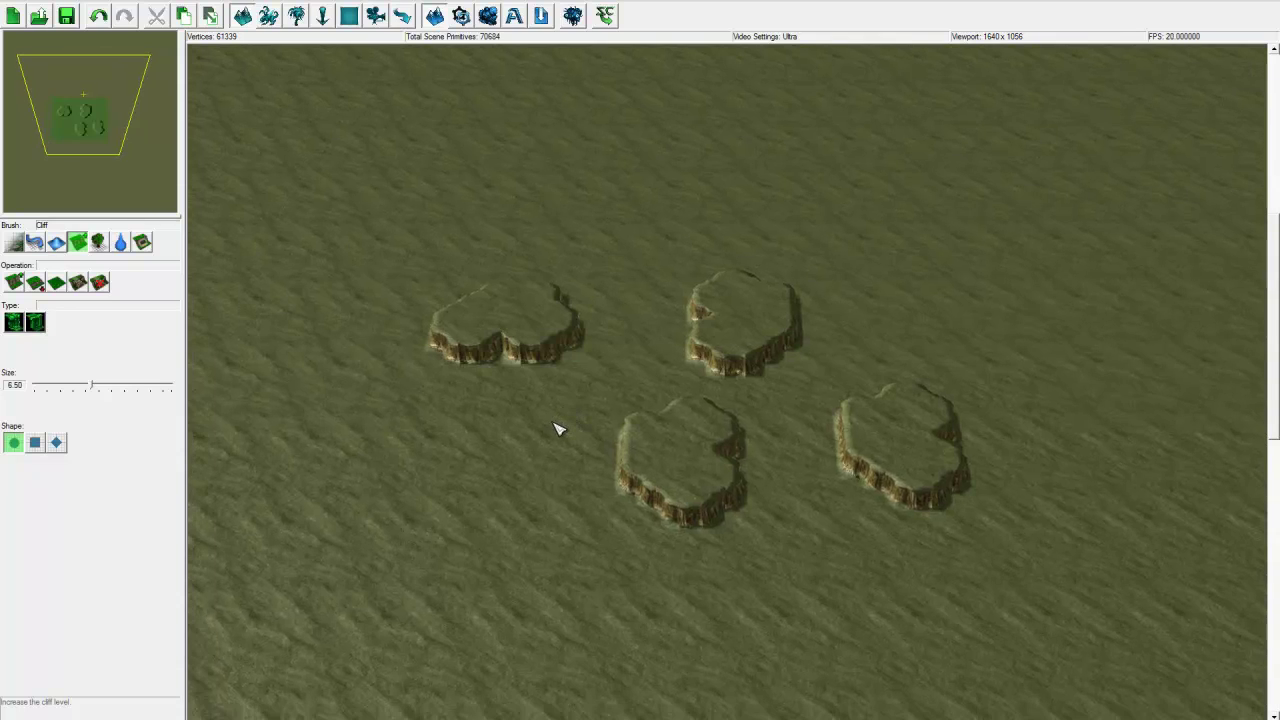
scroll(558, 429, up, 3)
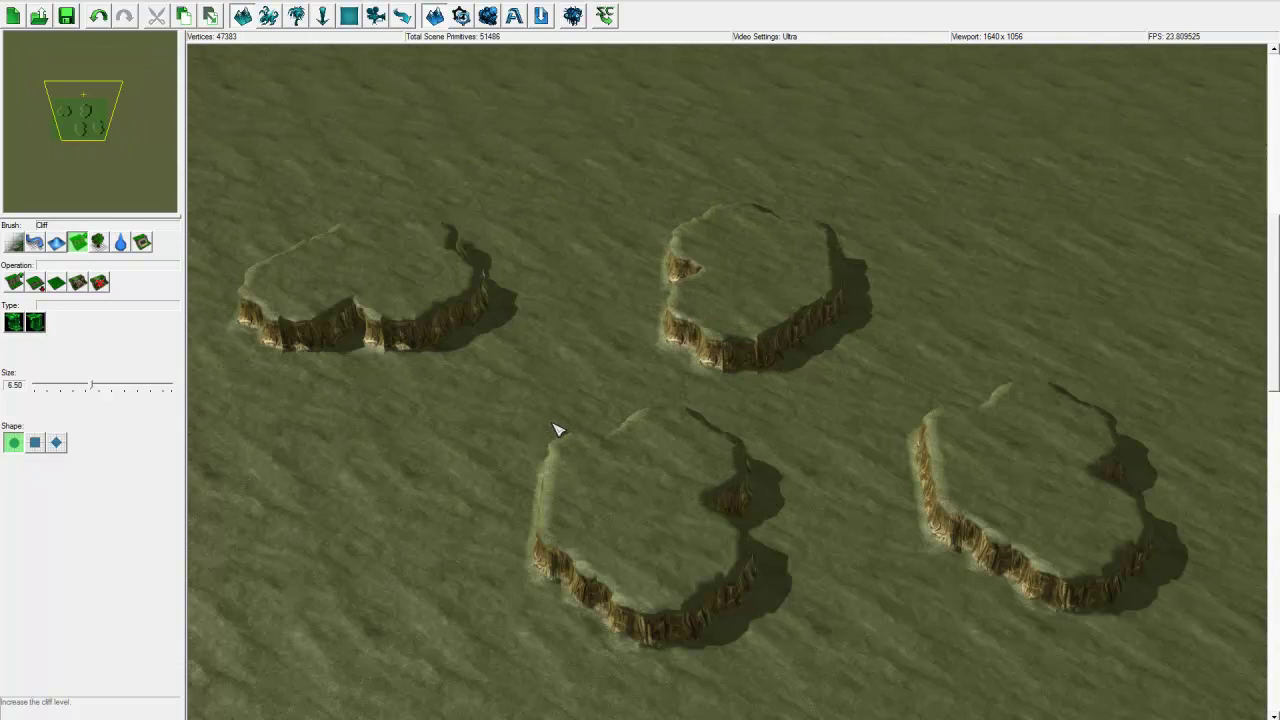
middle_drag(557, 434, 574, 426)
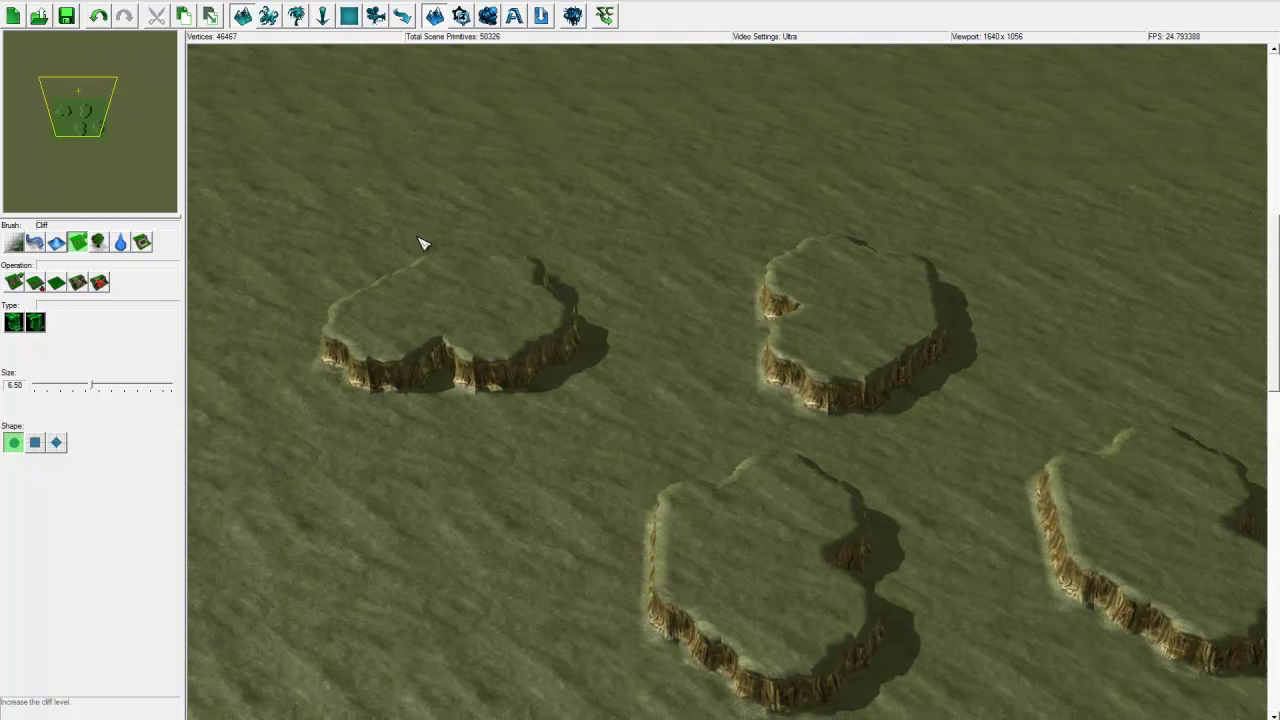
scroll(361, 248, down, 5)
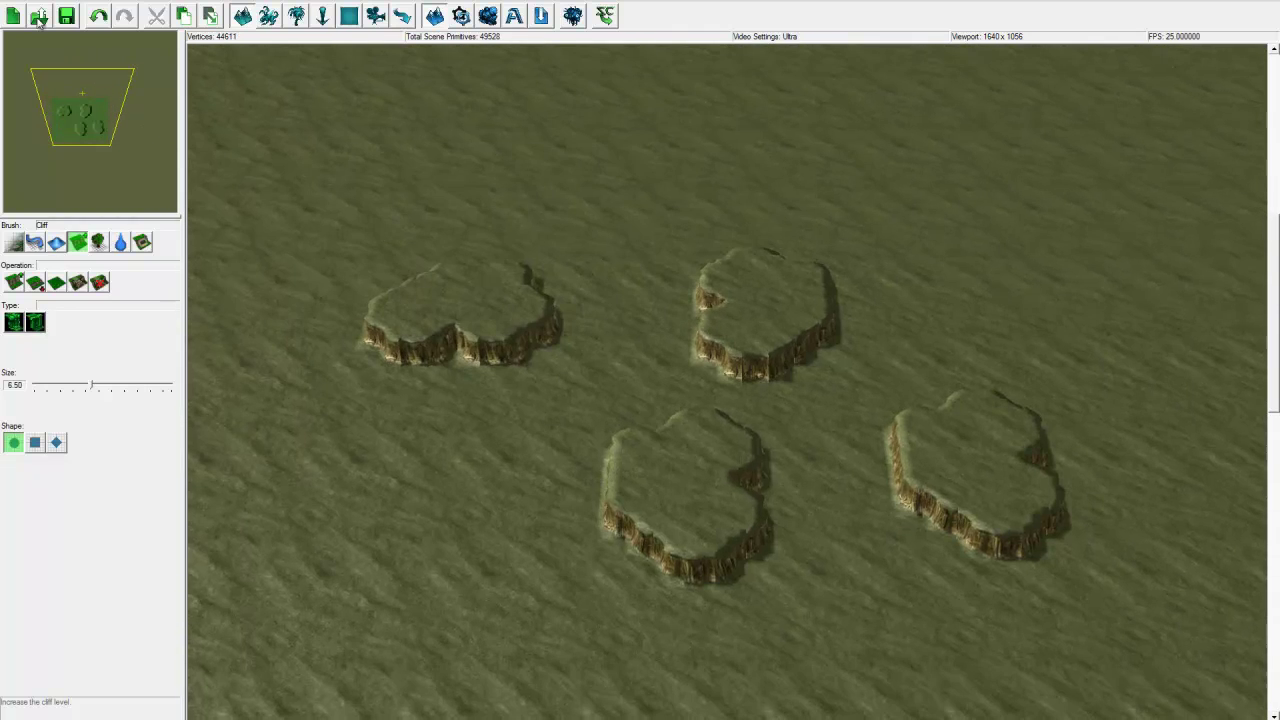
click(32, 2)
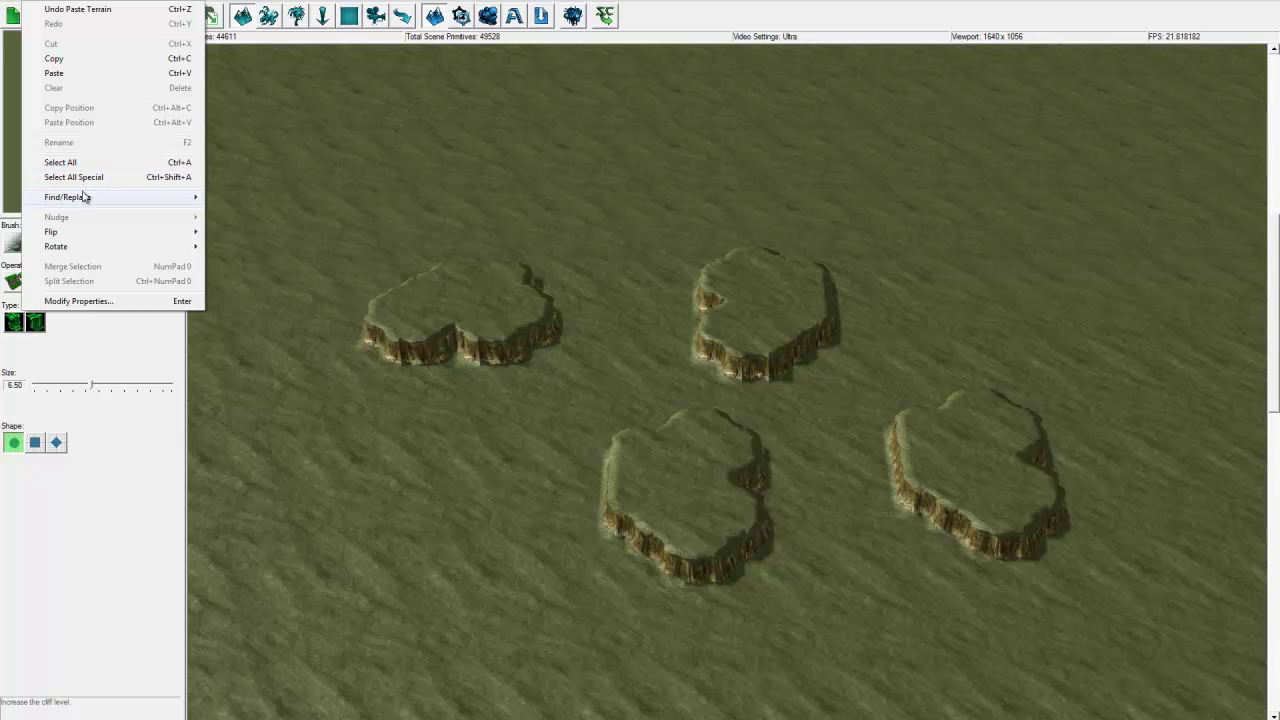
Step: Move from Edit > Find/Replace to View > Show Grid's None, Large and Small options
mouse_move(113, 198)
mouse_move(57, 2)
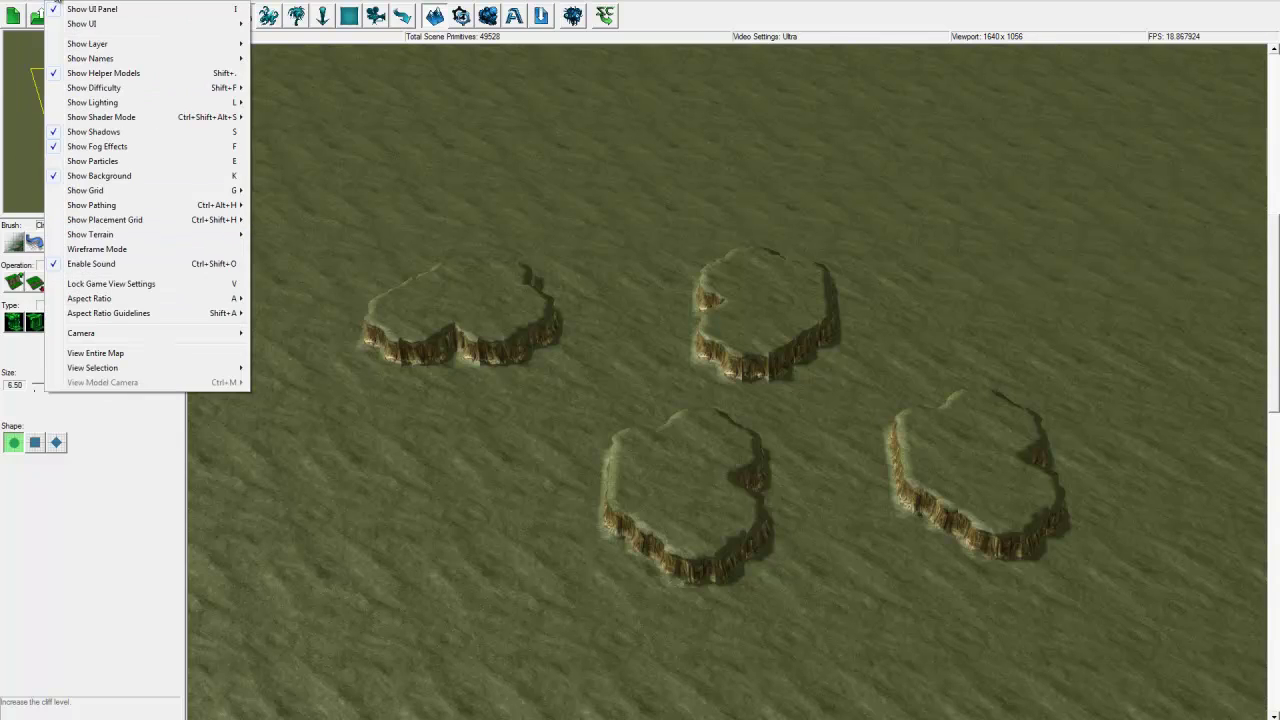
mouse_move(86, 23)
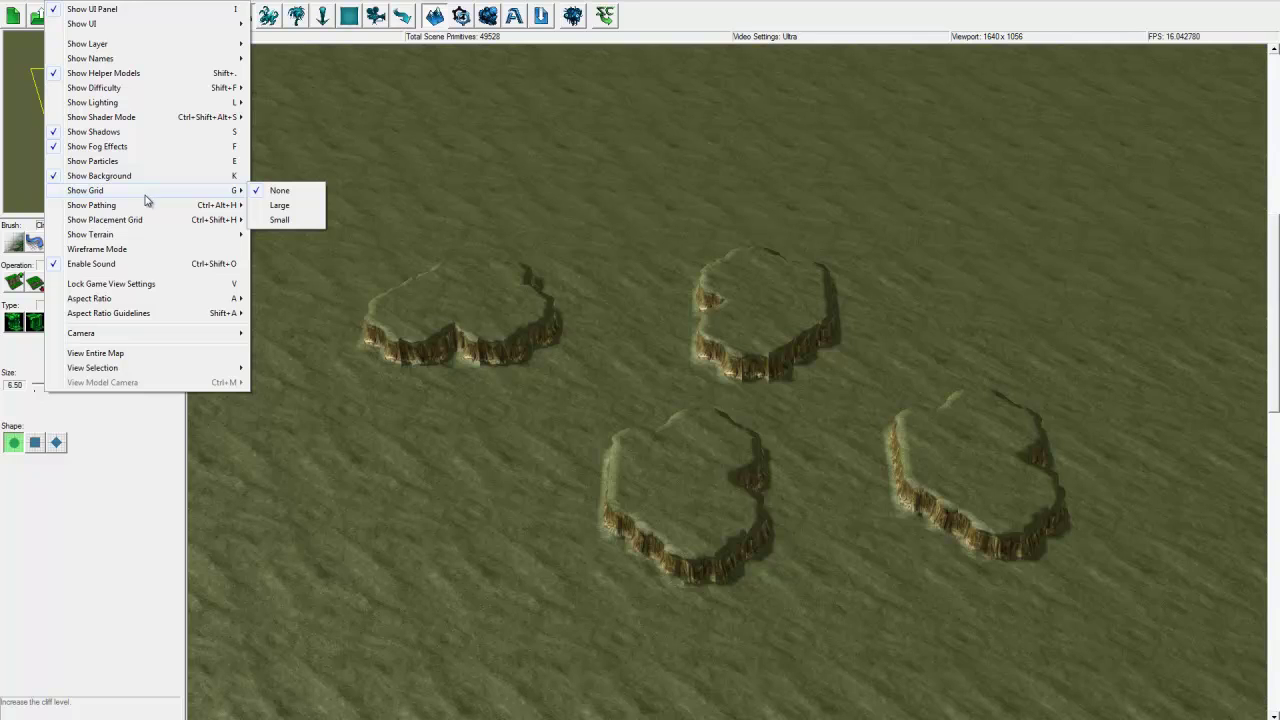
Step: Overlay the large grid and move the camera across the plateaus
click(280, 206)
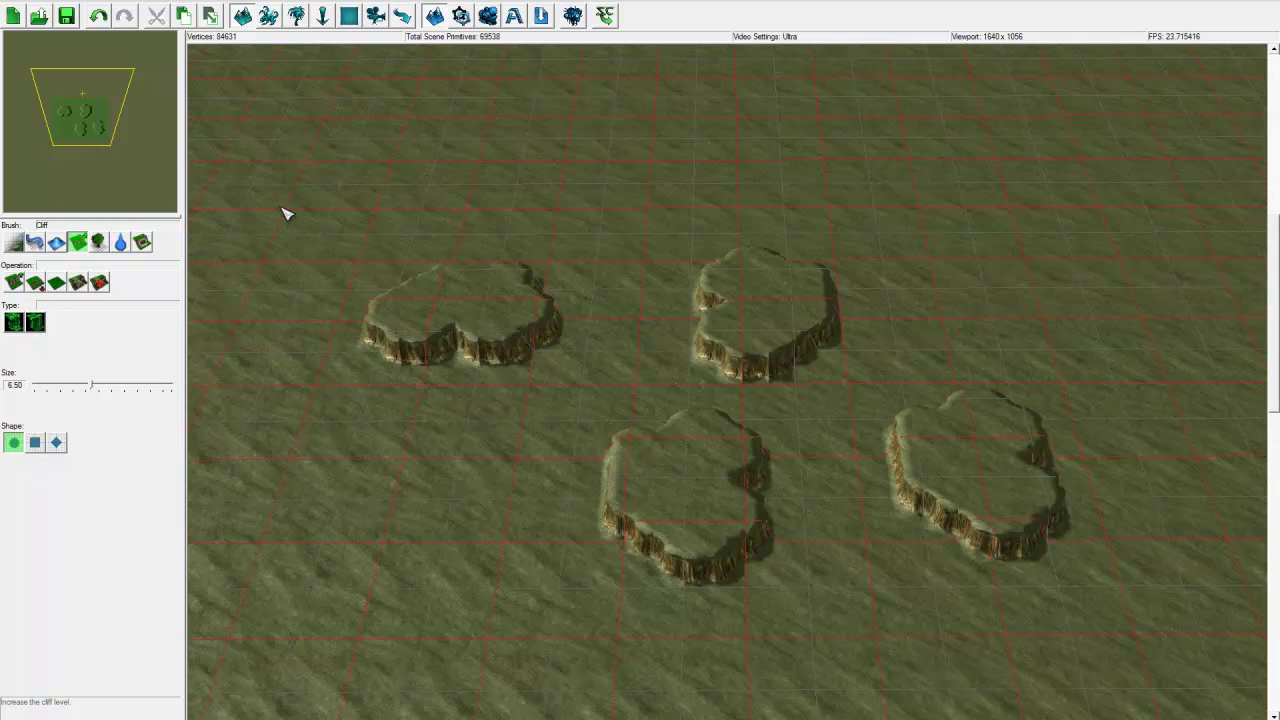
key(Up)
key(Right)
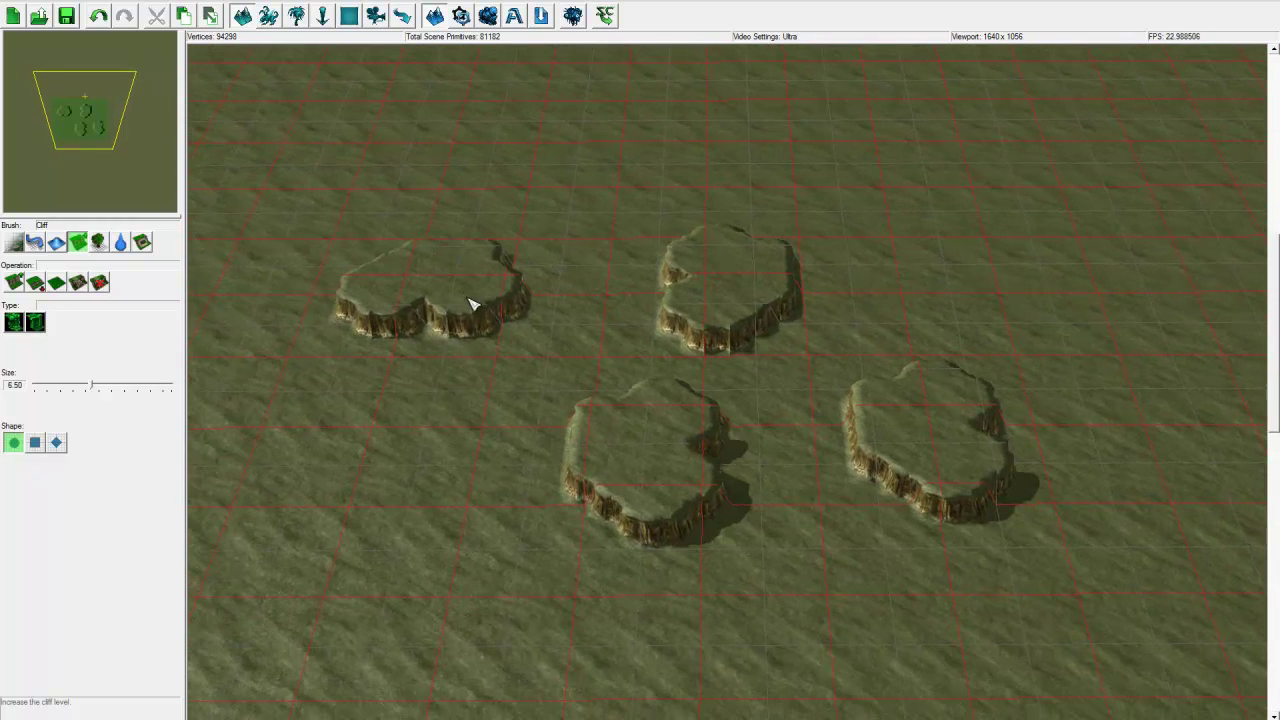
key(Left)
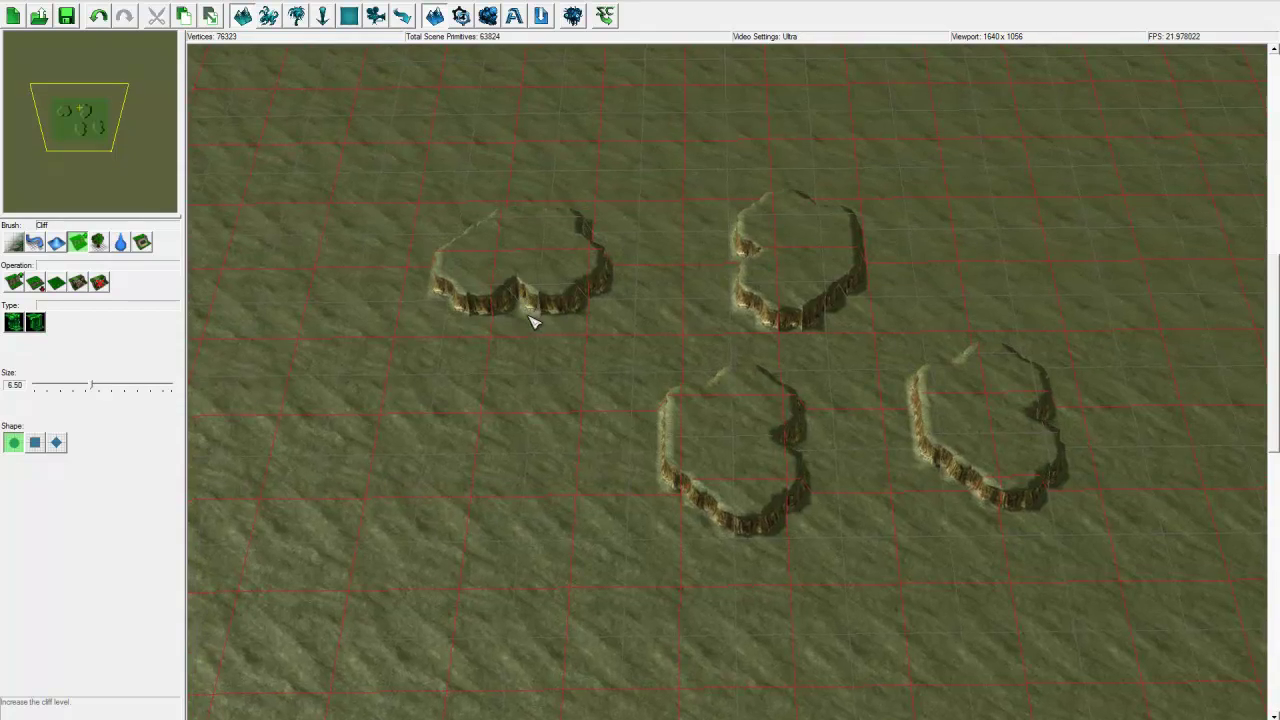
scroll(533, 322, up, 3)
key(Up)
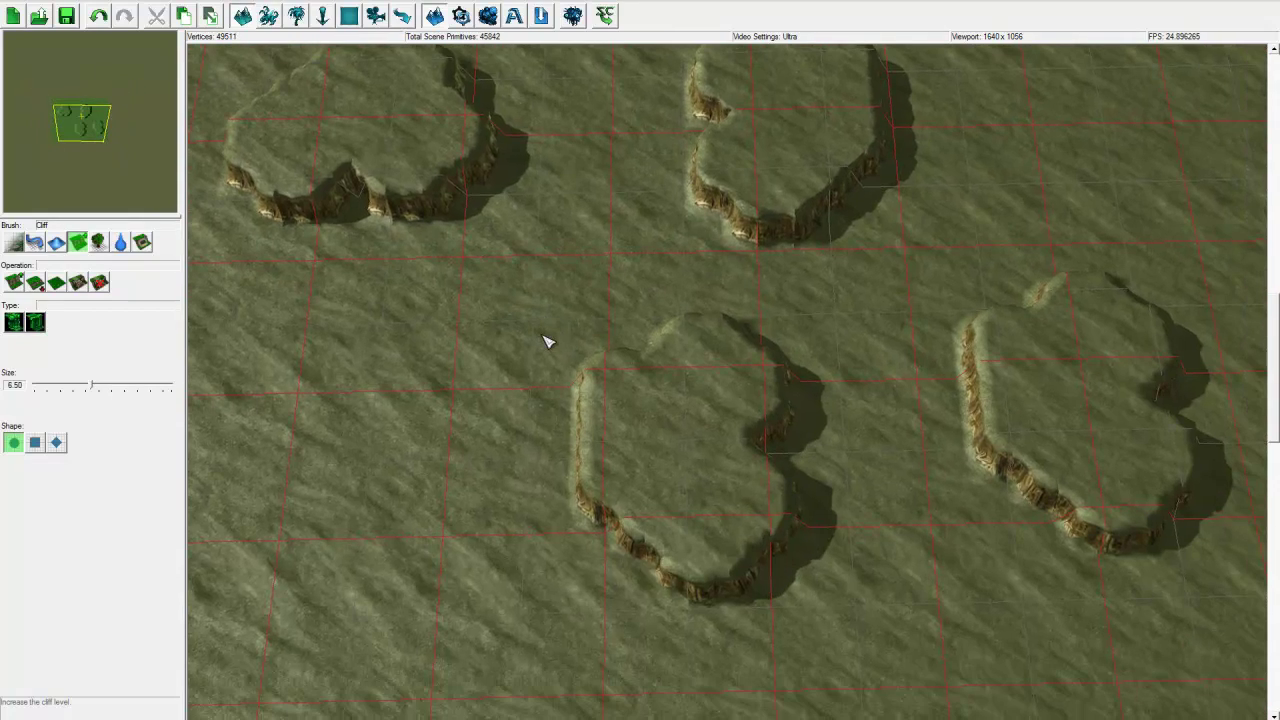
Step: Cycle the grid to Small, tilt the camera, then turn the grid off
key(g)
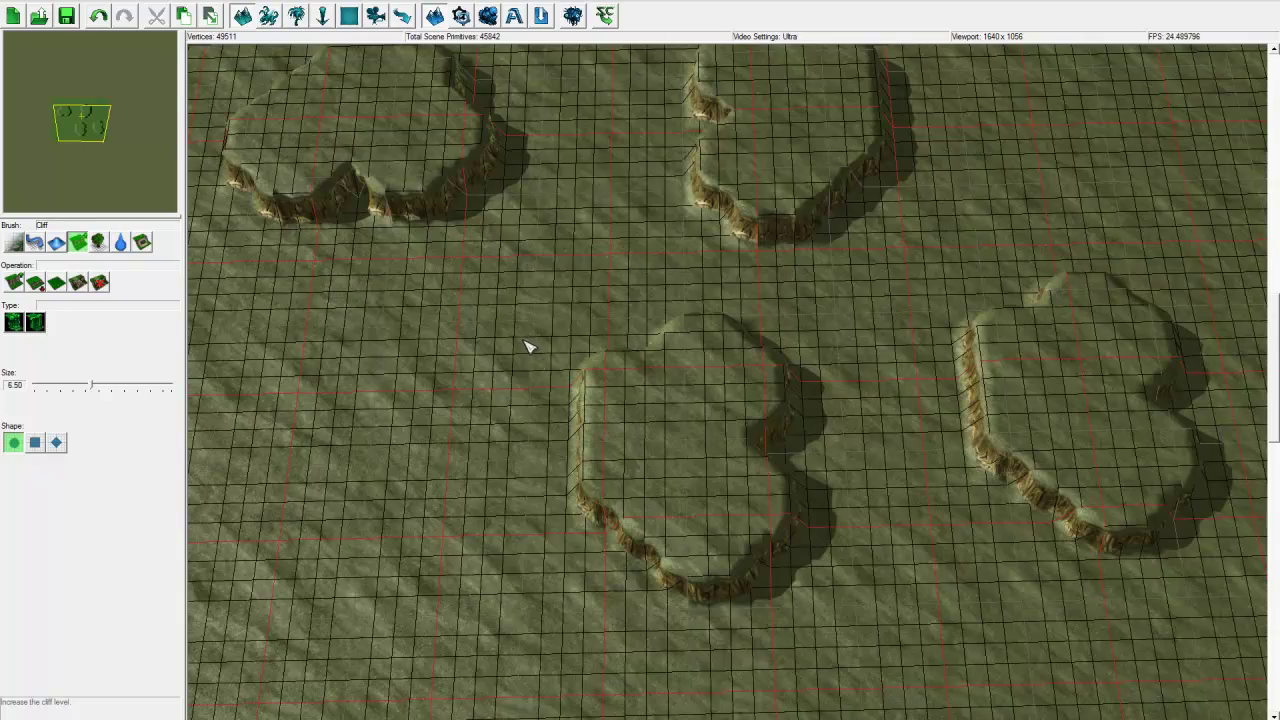
key(Up)
right_drag(613, 309, 575, 337)
key(g)
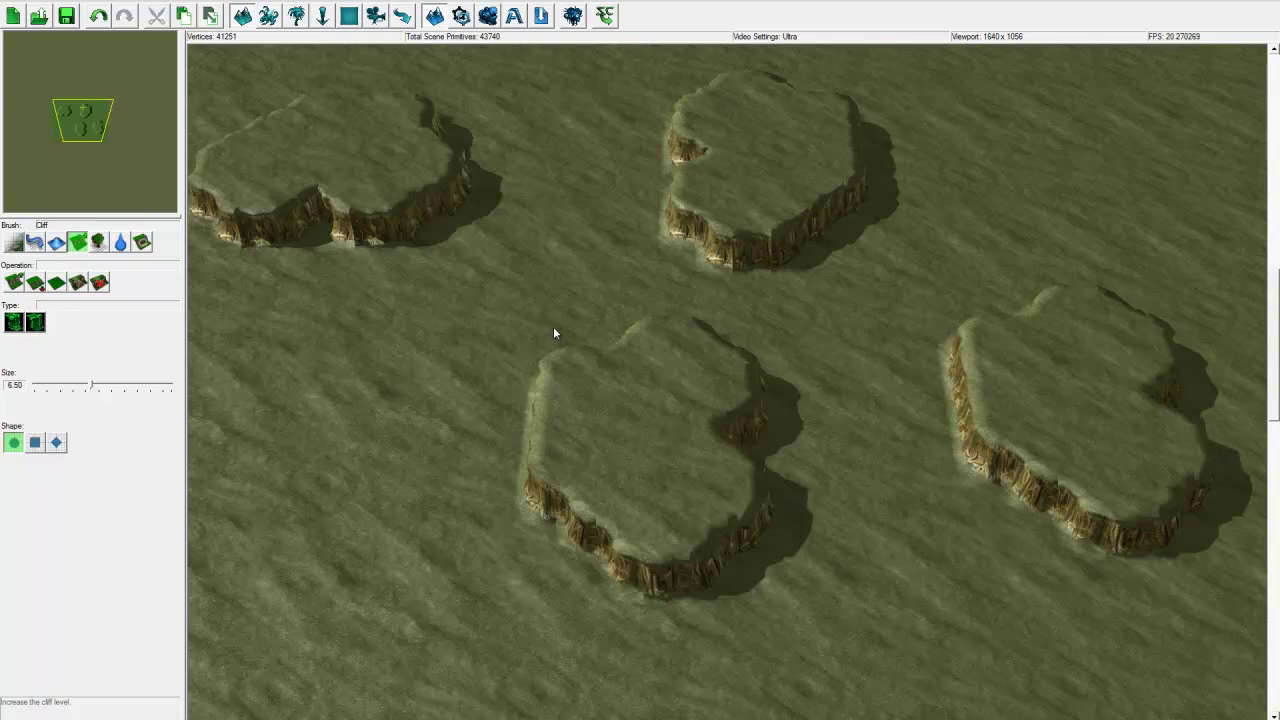
scroll(553, 326, down, 3)
Step: Browse View's Show Pathing and Show Terrain, ending on the Camera submenu
click(57, 7)
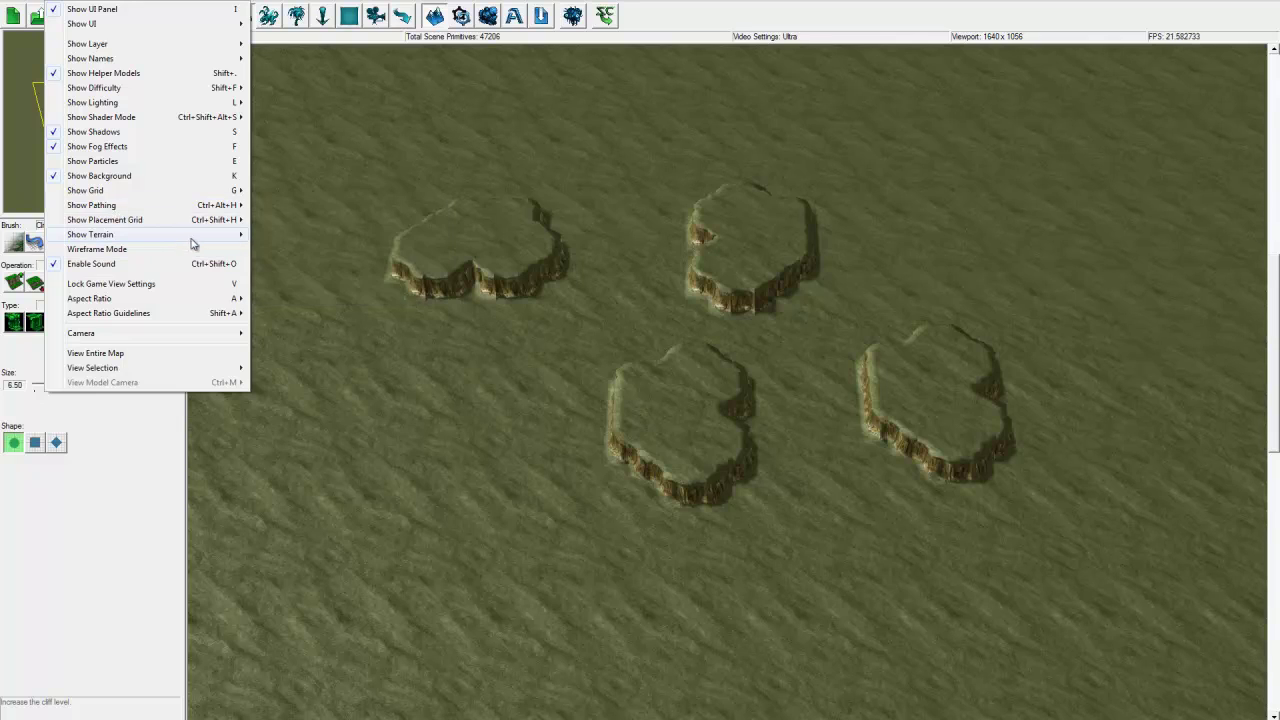
mouse_move(192, 236)
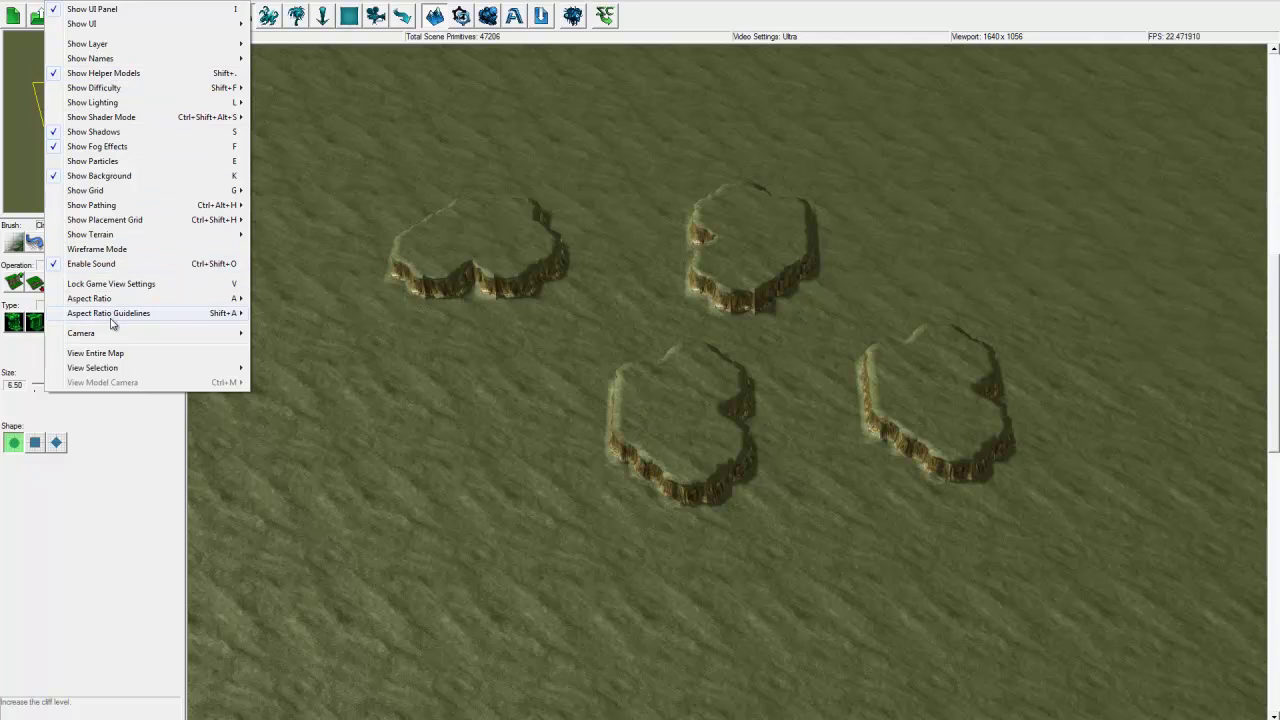
mouse_move(112, 336)
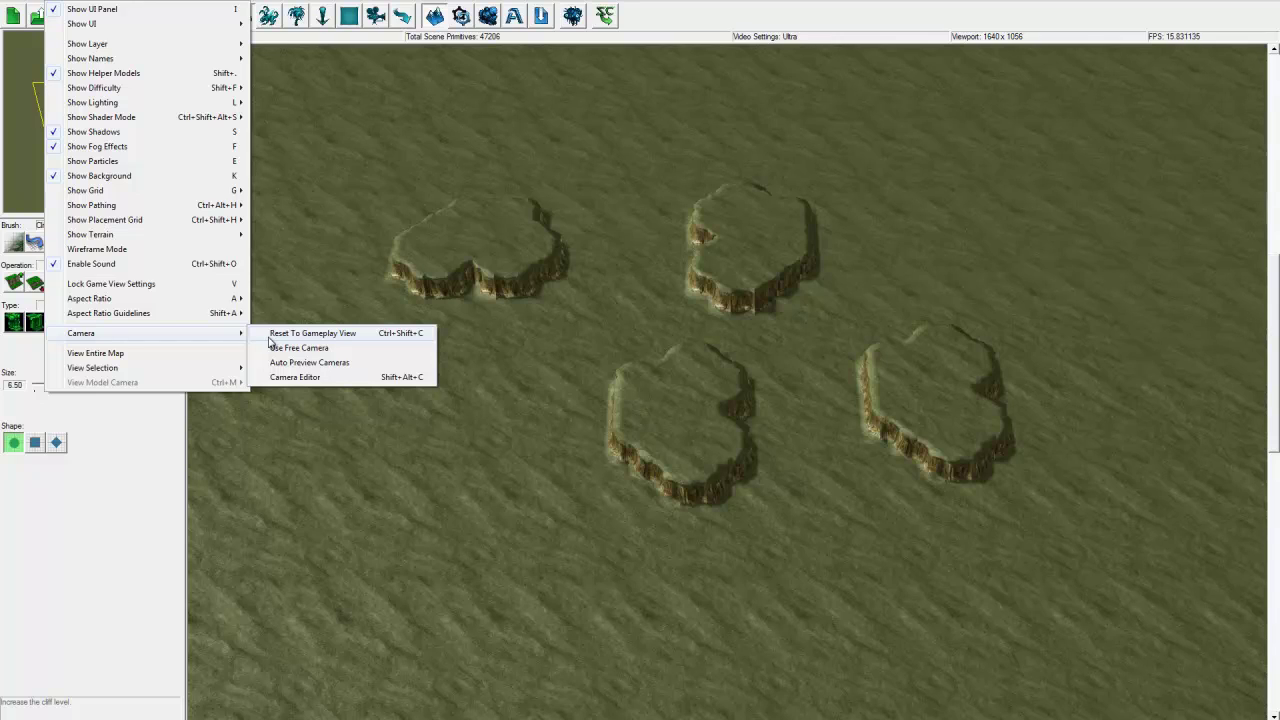
Step: Reset to Gameplay View, then pan and zoom over the plateaus' lower cliff edges
click(274, 335)
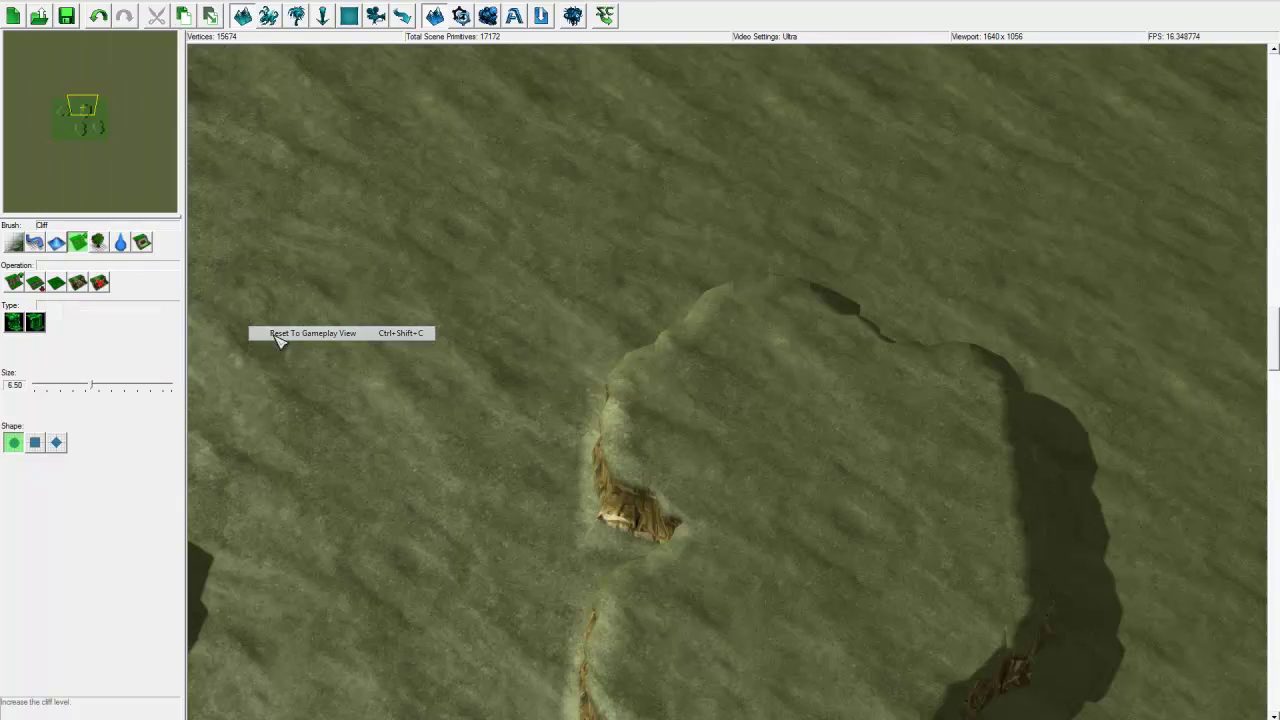
middle_drag(566, 400, 574, 246)
scroll(523, 437, down, 10)
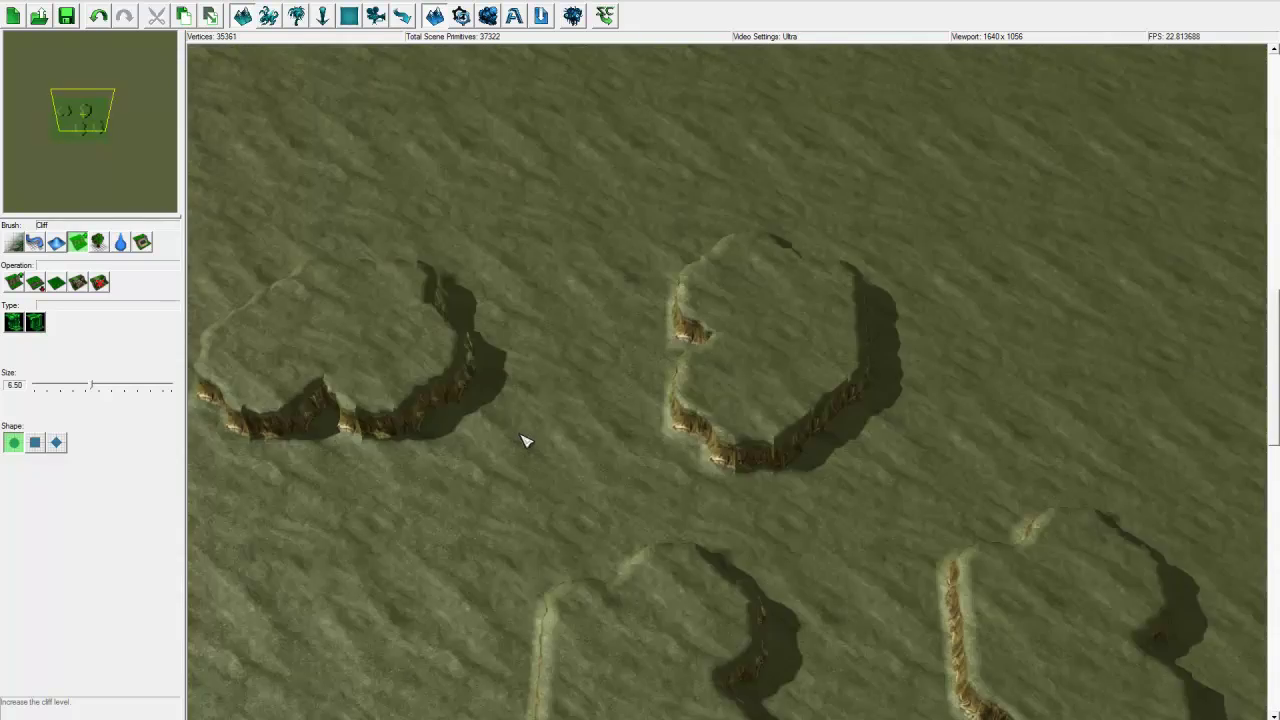
scroll(600, 549, up, 6)
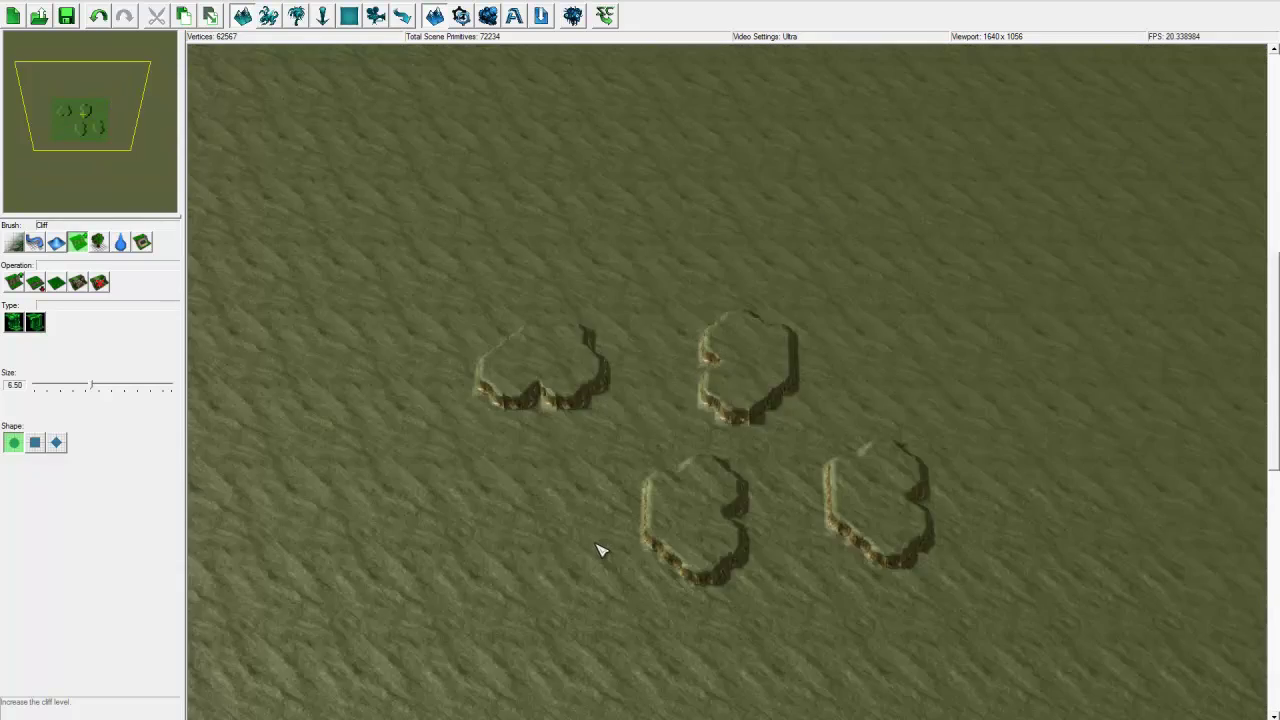
scroll(603, 558, up, 5)
middle_drag(629, 571, 651, 549)
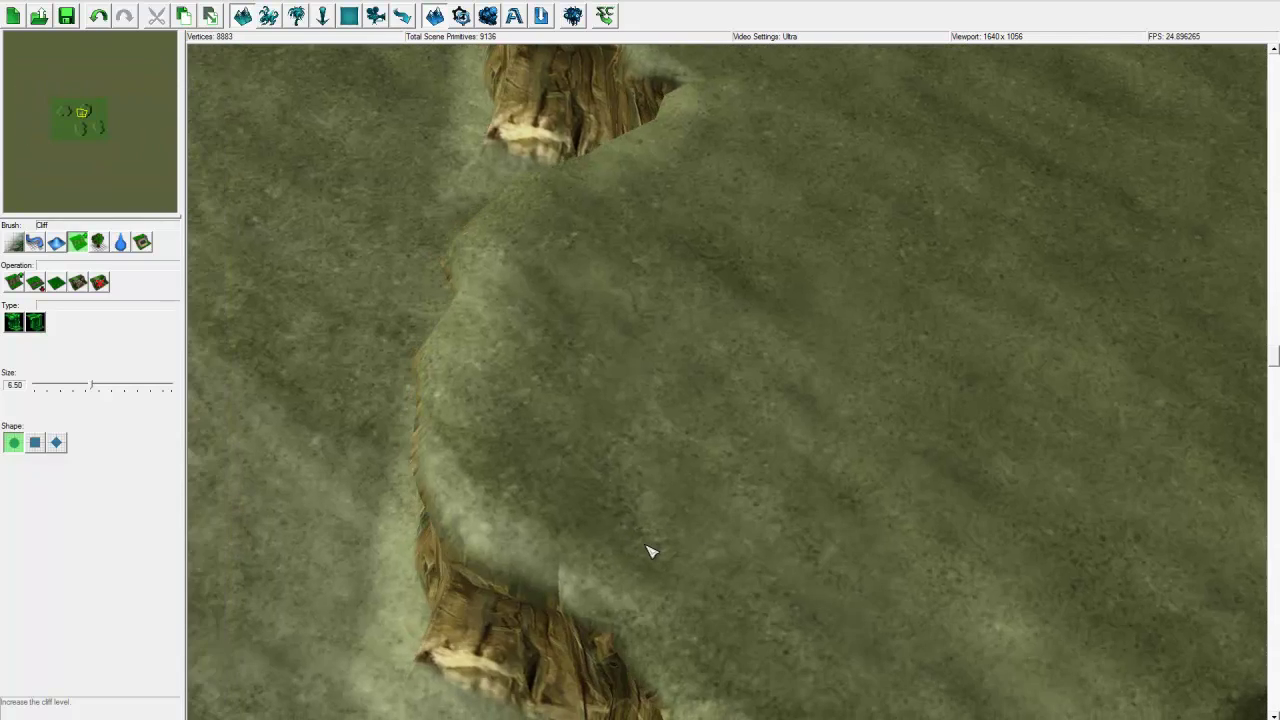
scroll(512, 326, up, 5)
scroll(509, 529, down, 6)
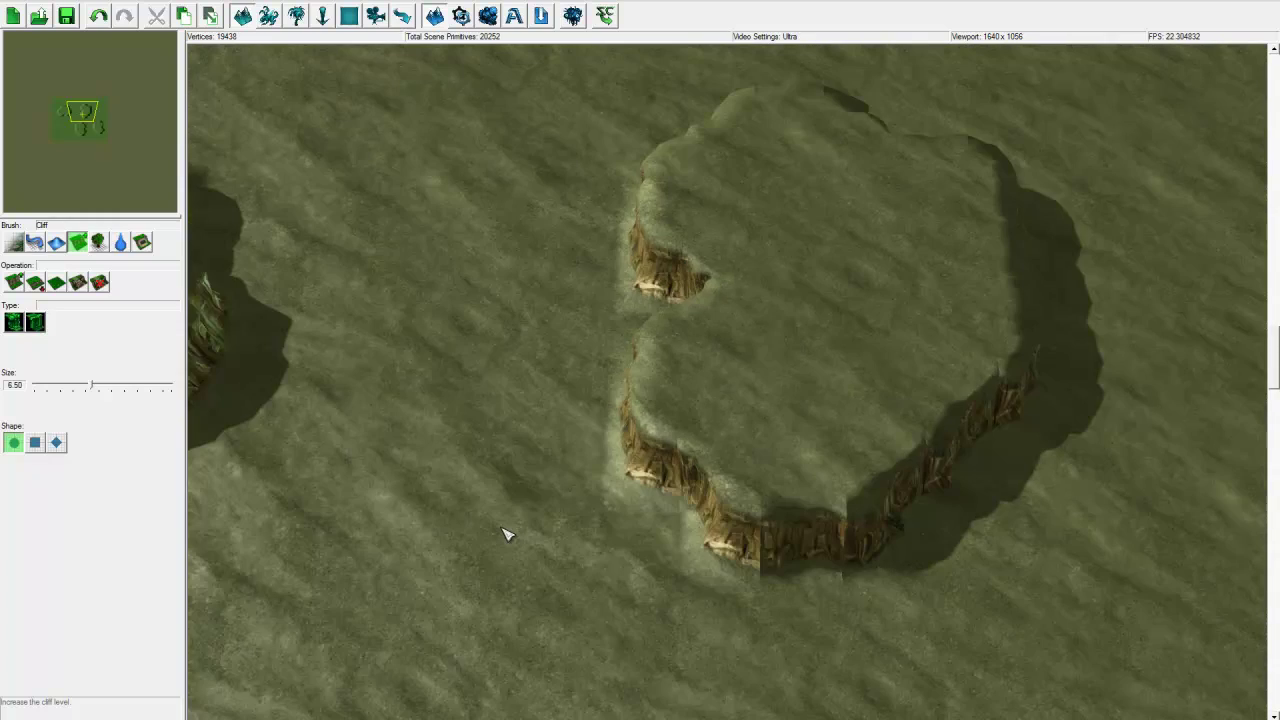
scroll(512, 535, down, 3)
scroll(500, 510, up, 5)
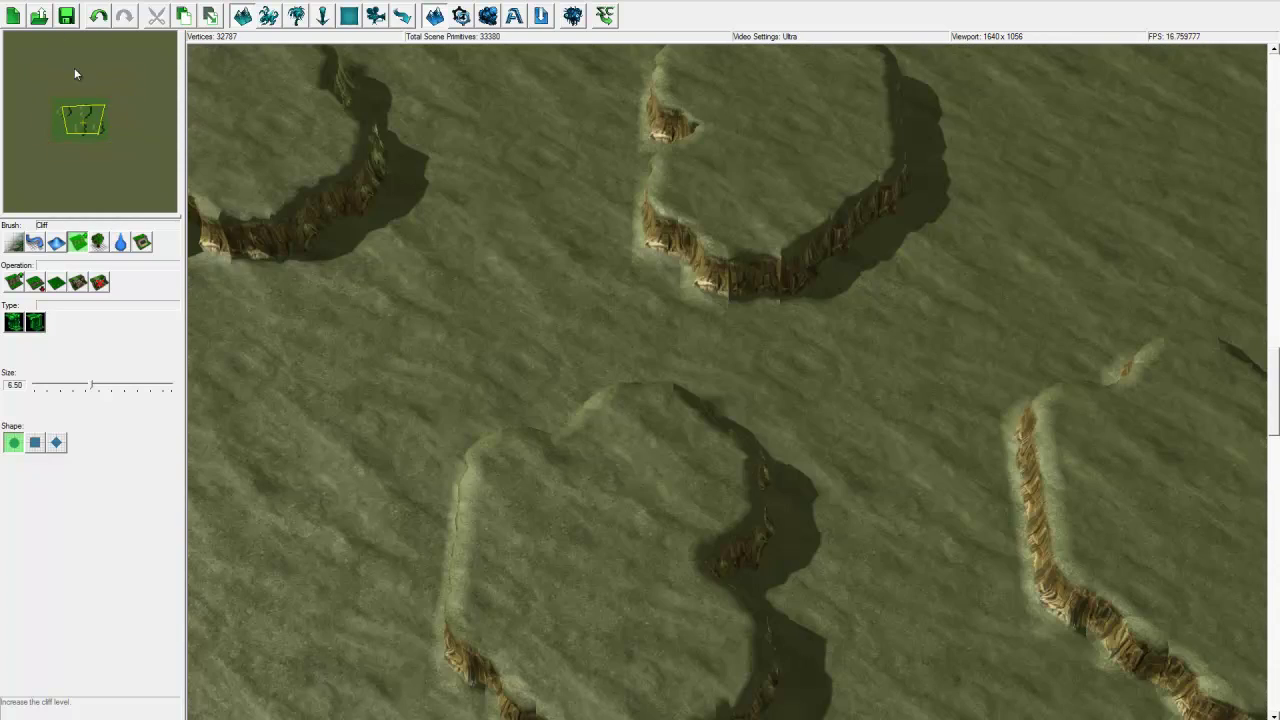
Step: Look at View's View Selection, then show the Layer menu with Terrain current
click(47, 3)
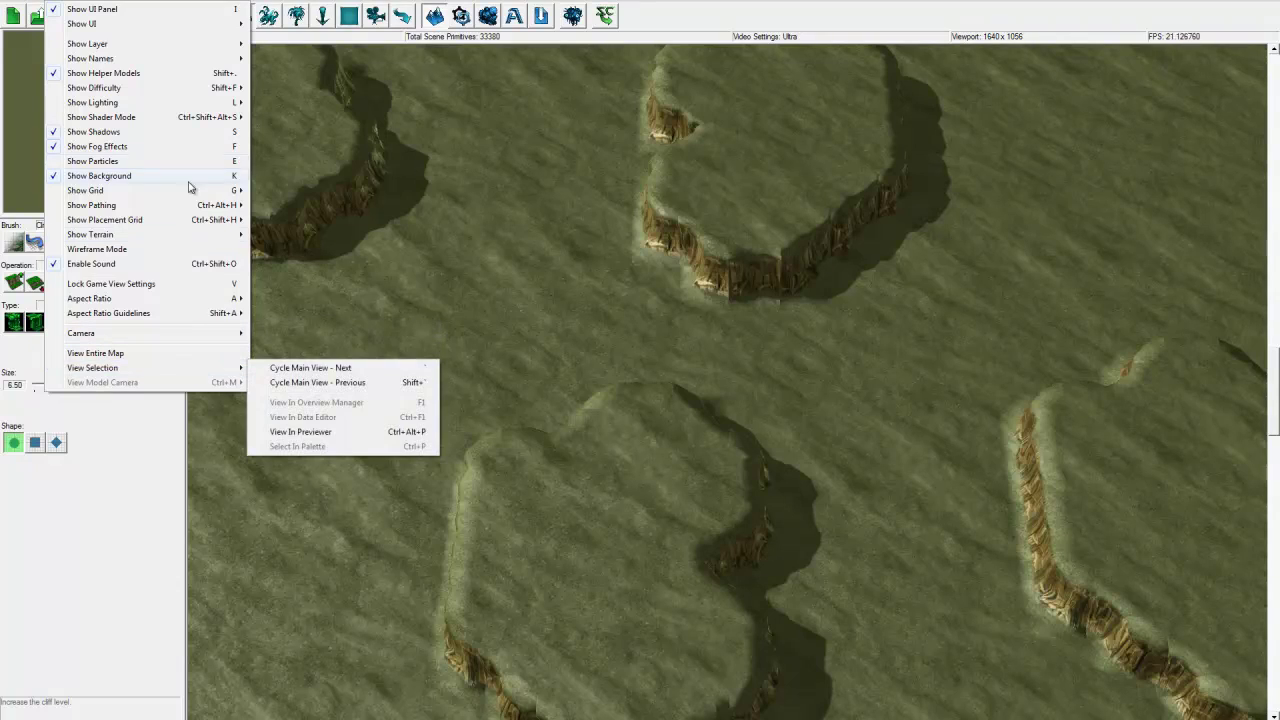
mouse_move(85, 3)
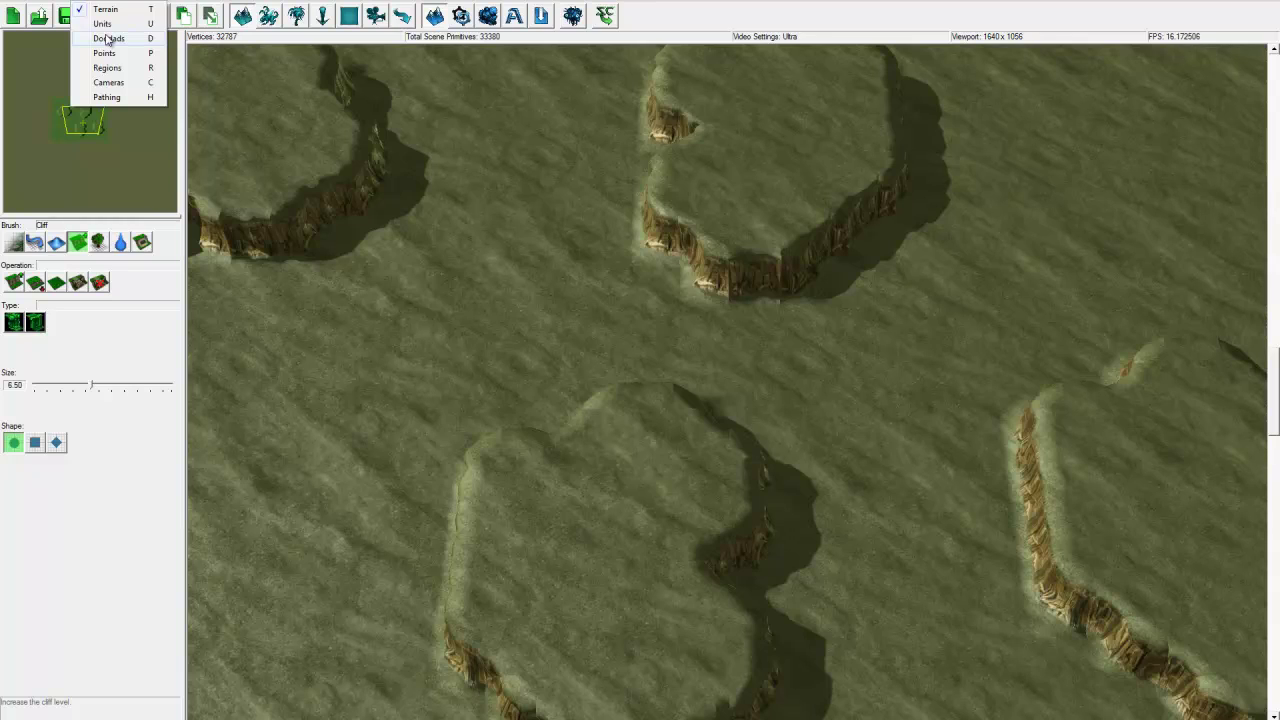
Step: Switch to the Points layer, choose Start Location, and place Start Location 001 on open ground
click(108, 53)
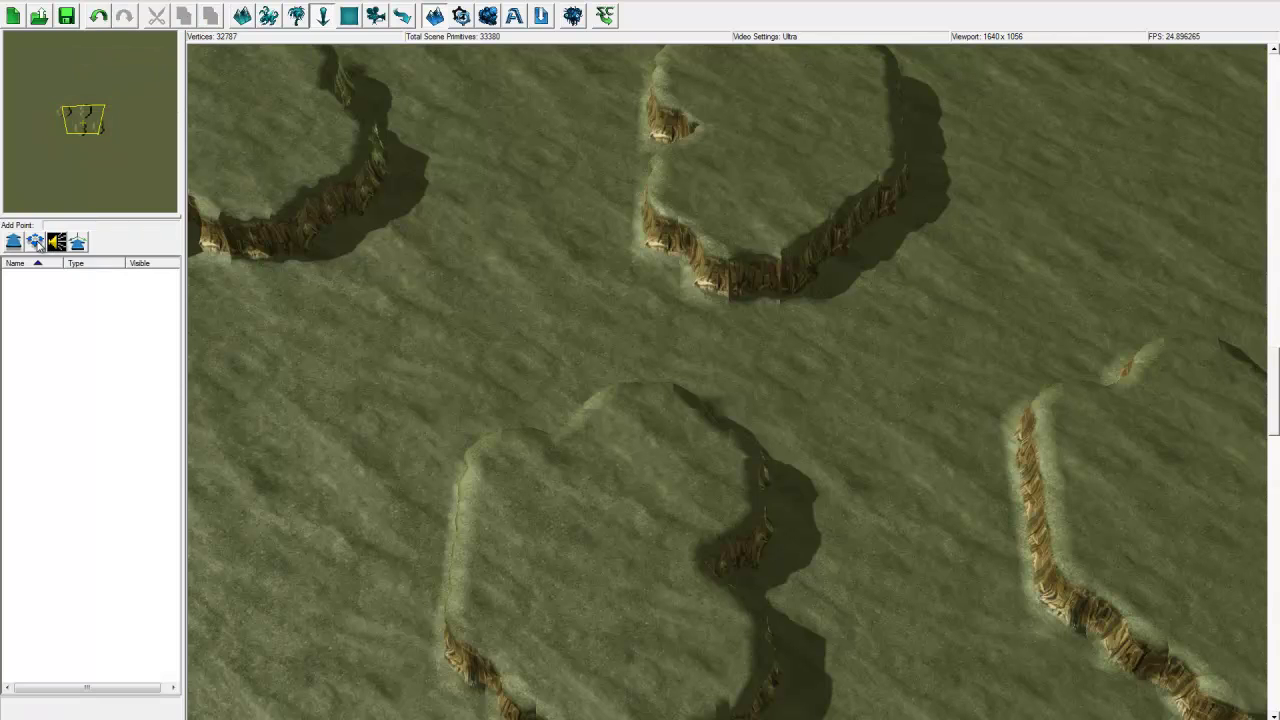
click(35, 243)
right_drag(380, 286, 560, 200)
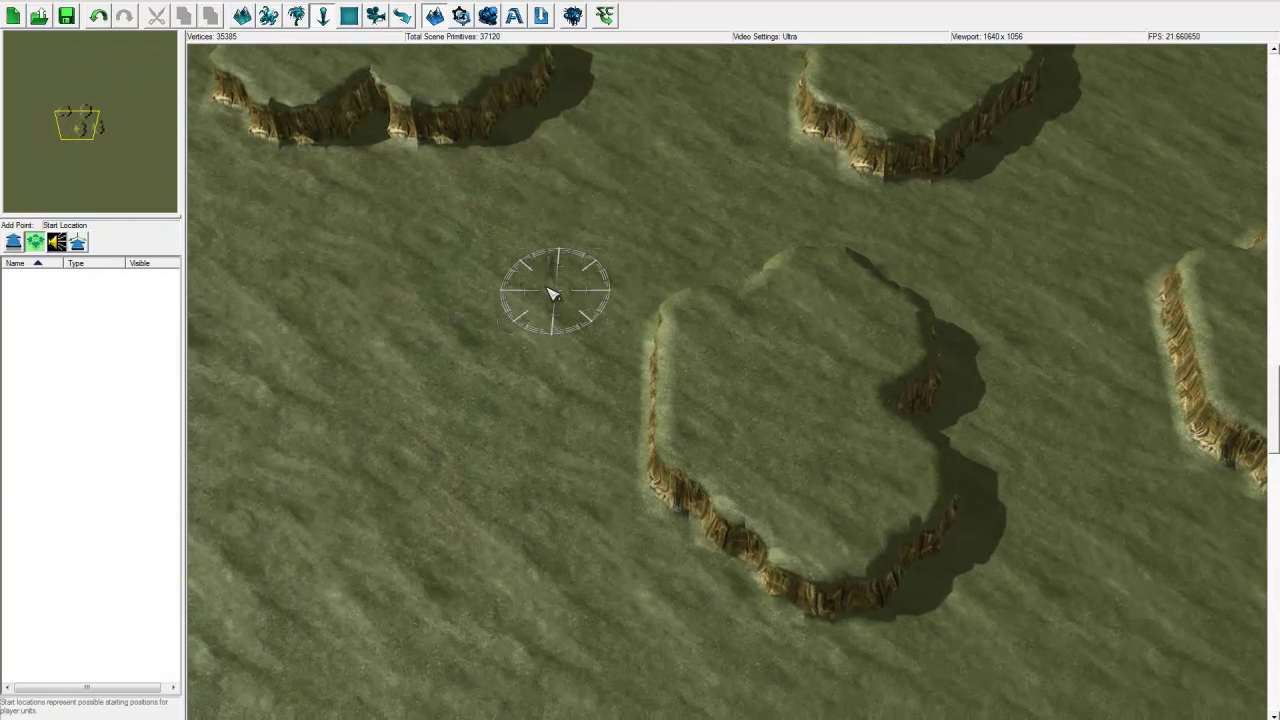
right_drag(693, 370, 666, 409)
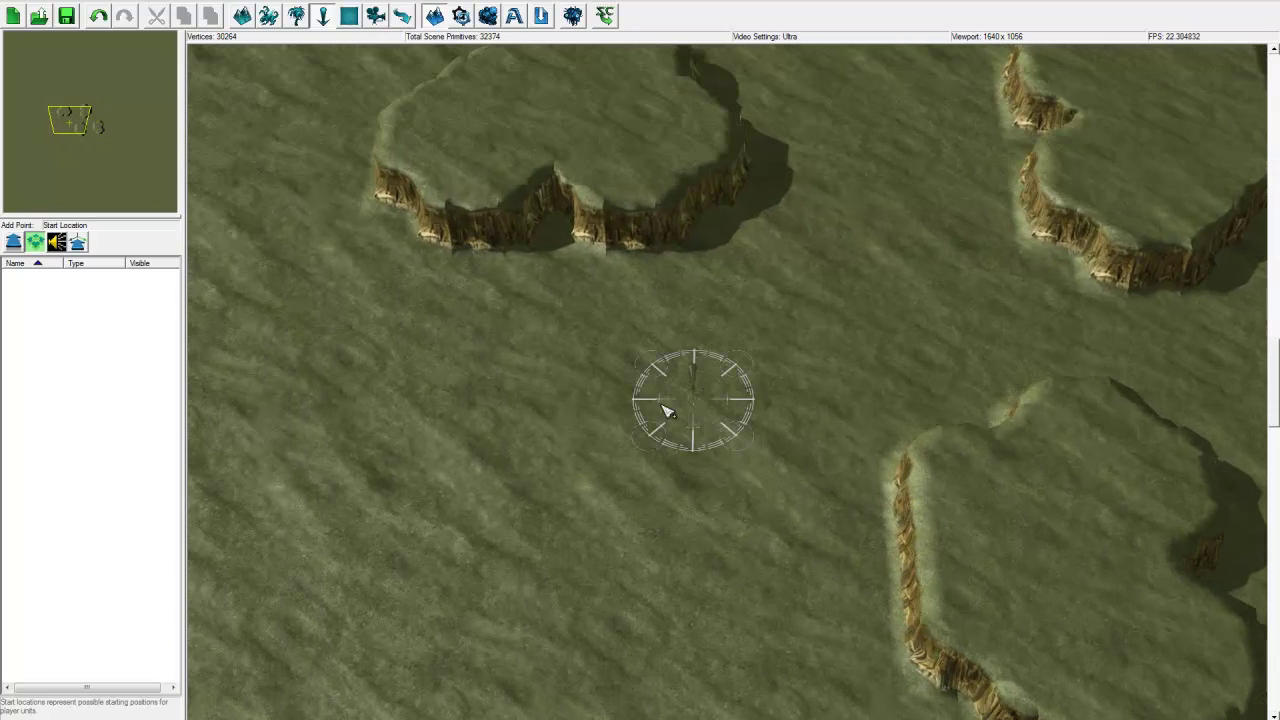
click(608, 424)
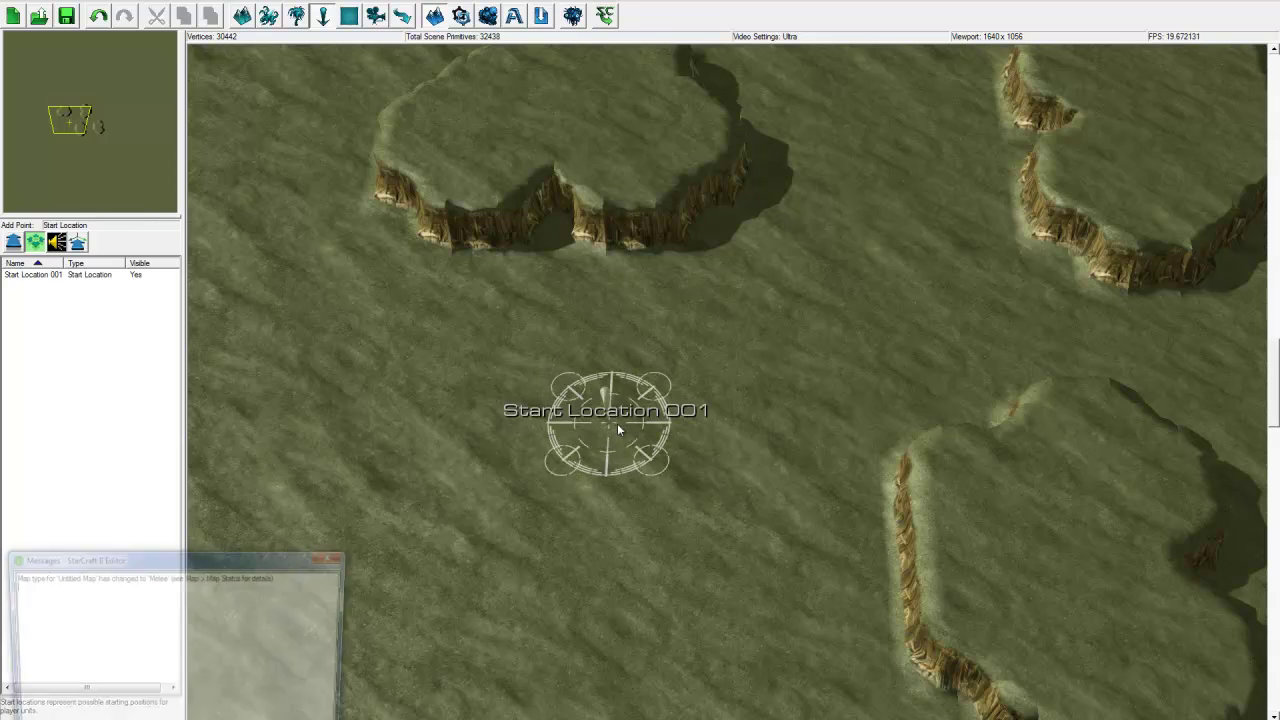
Step: Dismiss Messages, undo the start location placement, and dismiss Messages again
click(335, 557)
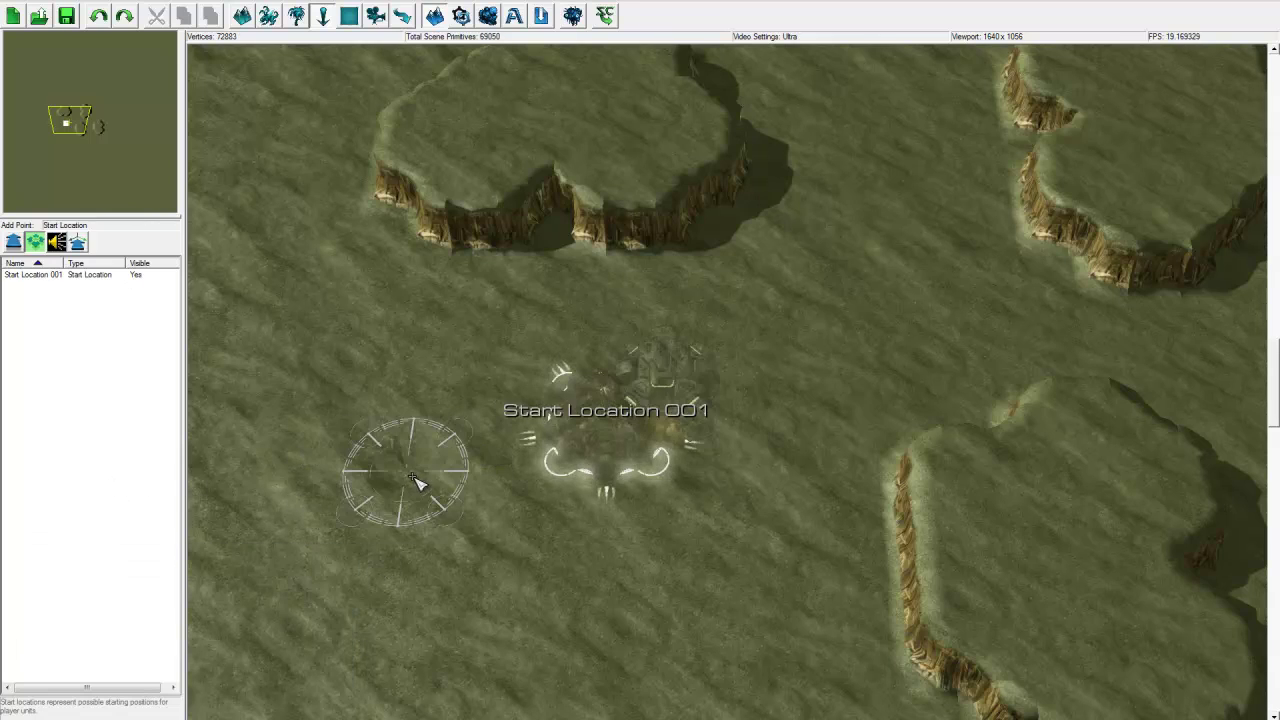
key(ctrl+z)
click(335, 557)
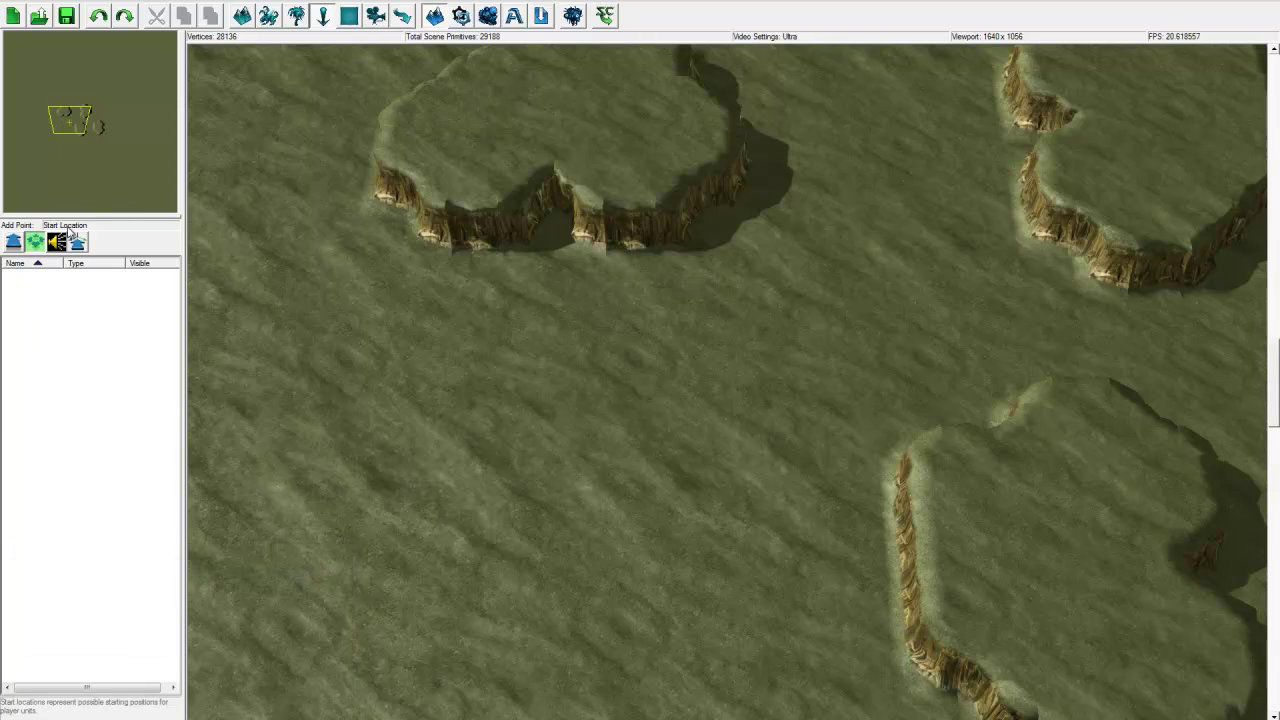